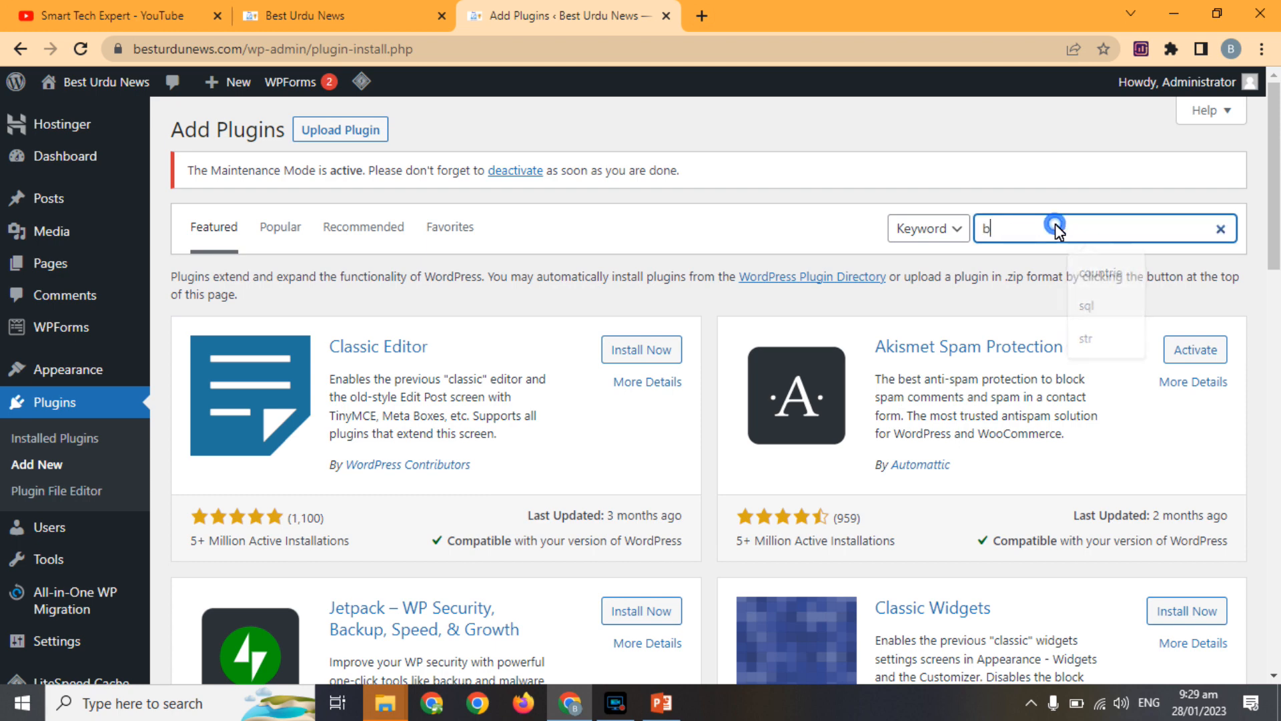
Step: Search the plugin directory for "backup" and review the UpdraftPlus entry's active installations, last update and WordPress compatibility
type("kup")
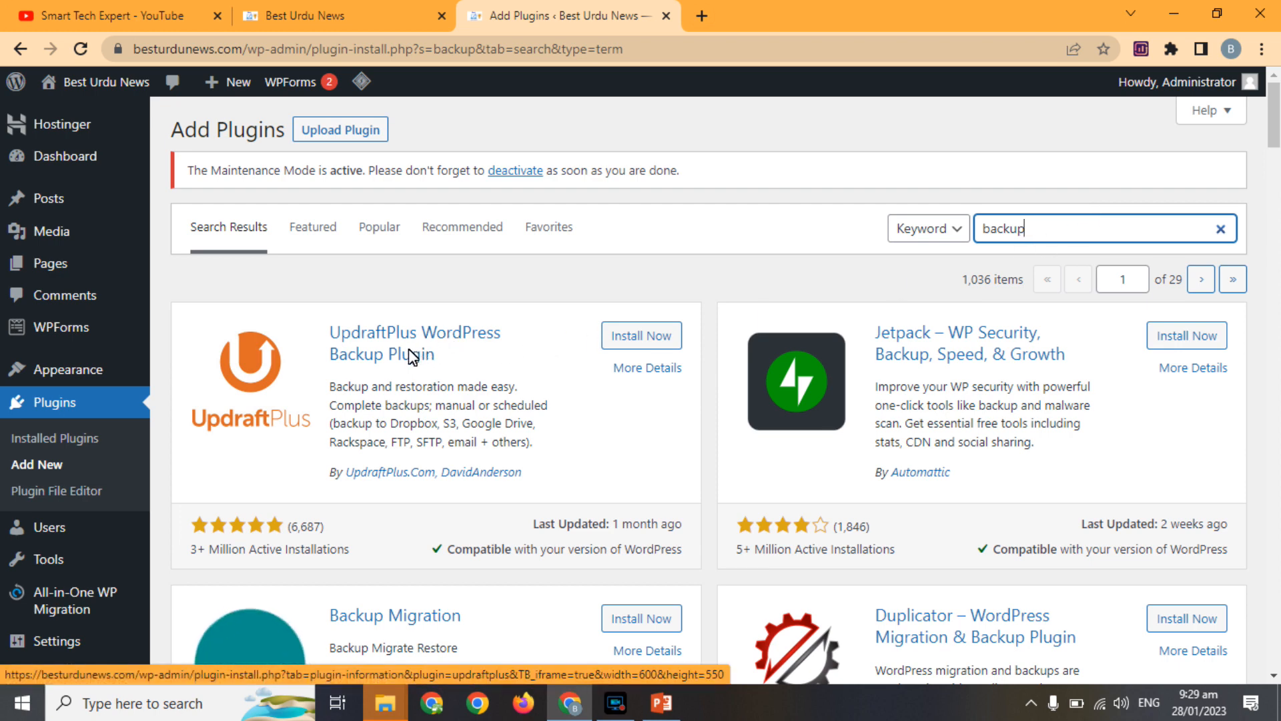
left_click(235, 552)
triple_click(235, 551)
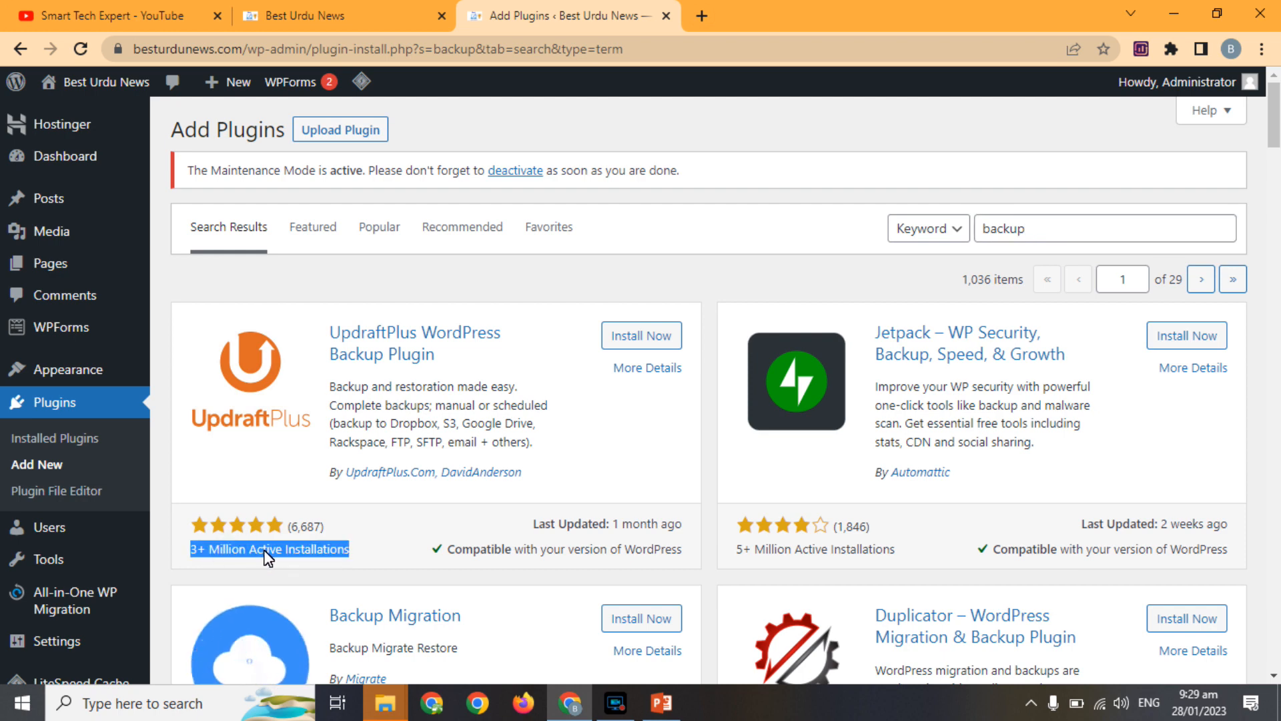
triple_click(475, 559)
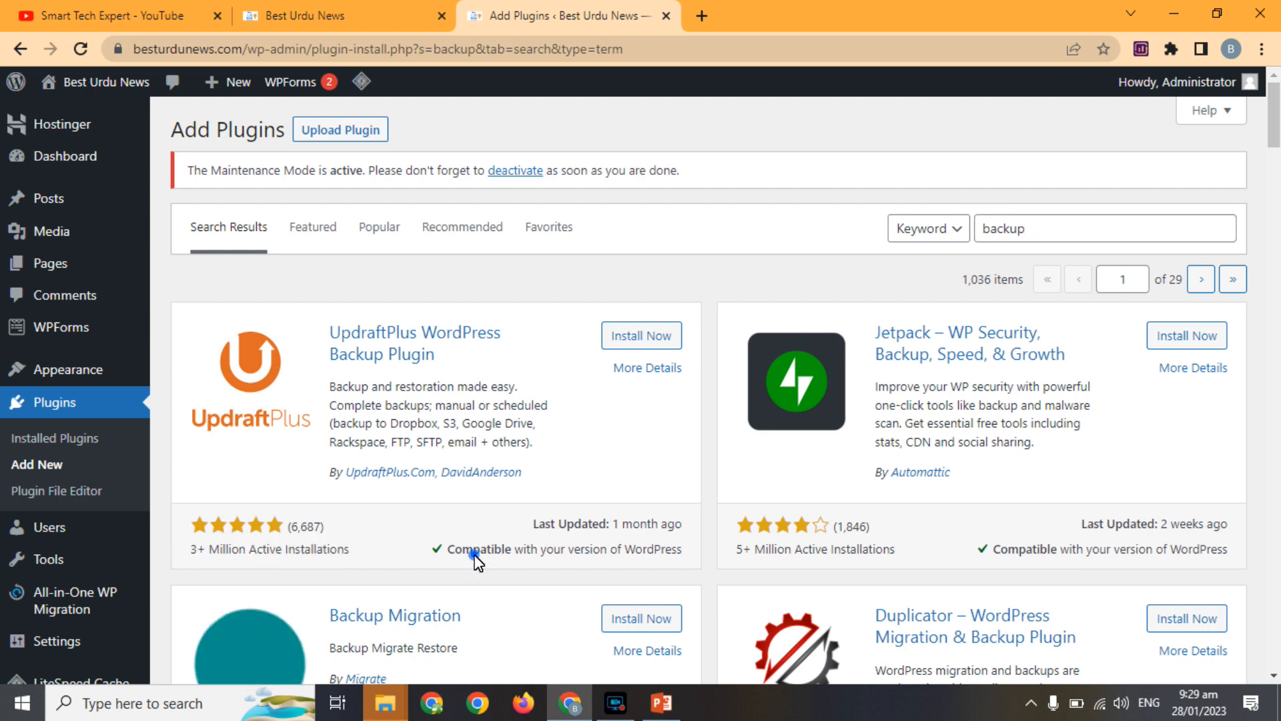
triple_click(642, 527)
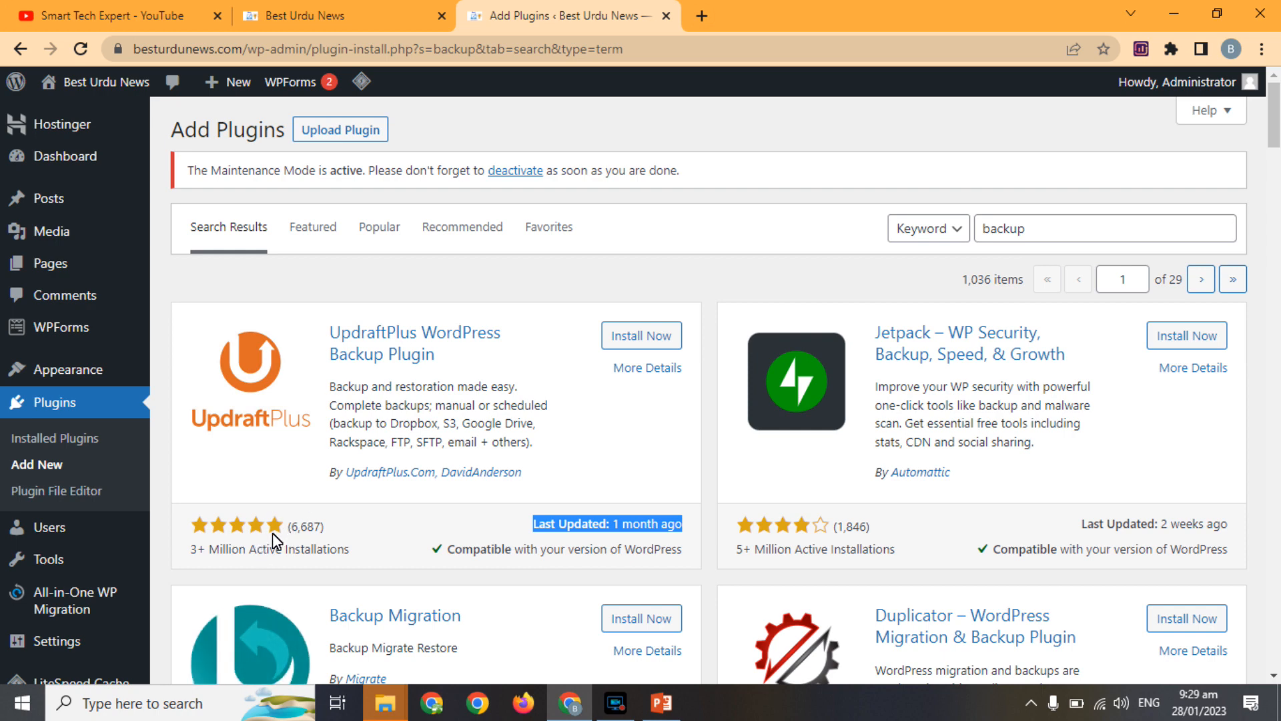
triple_click(272, 551)
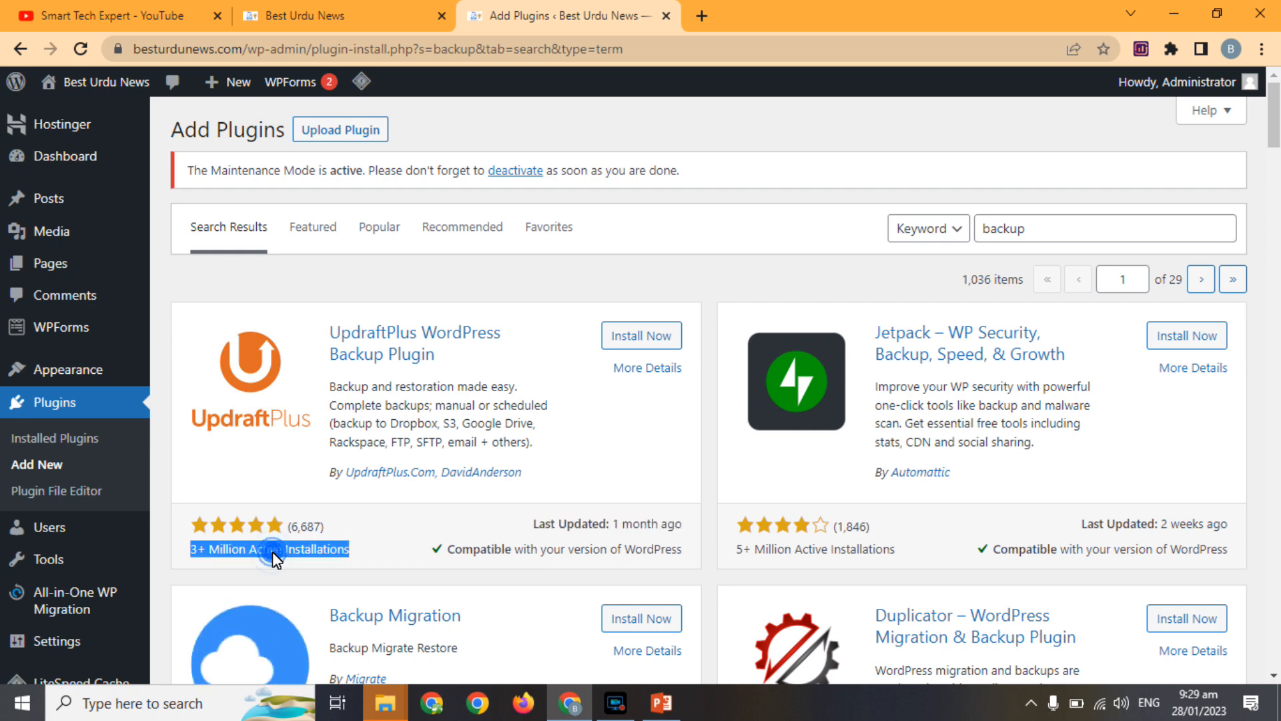
double_click(577, 525)
triple_click(572, 548)
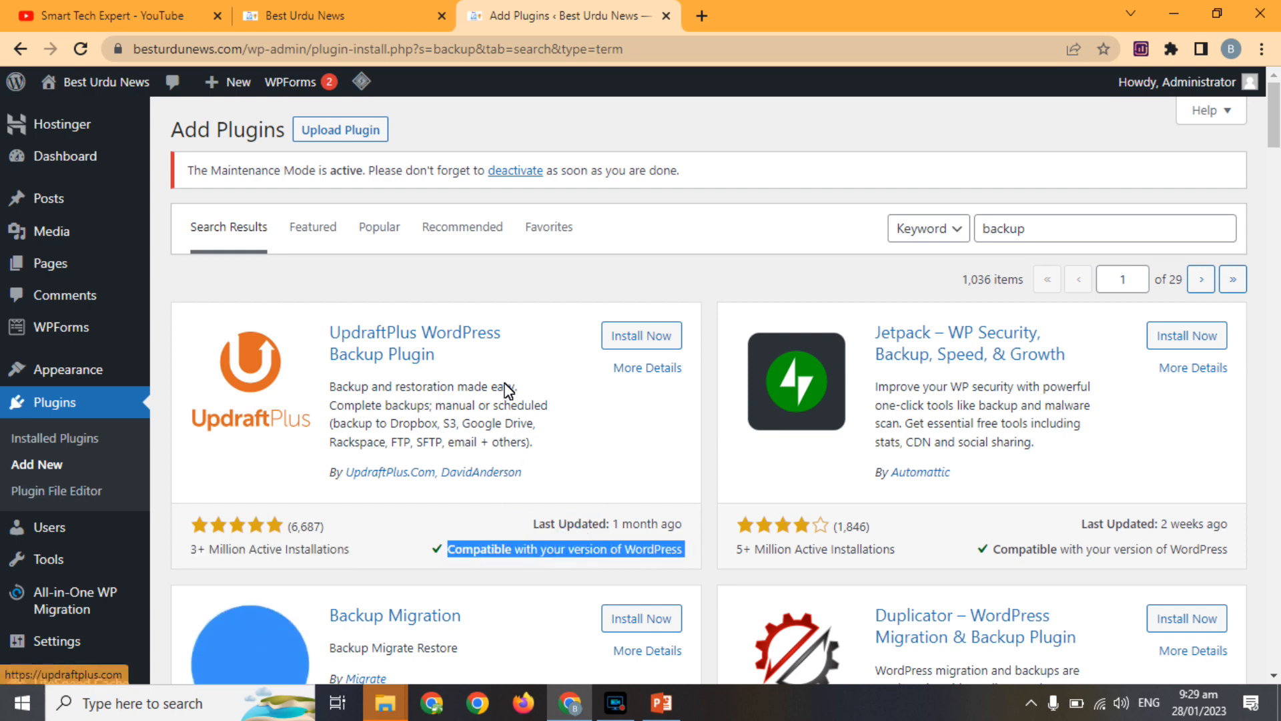
Step: Install and activate the UpdraftPlus WordPress Backup Plugin
left_click(654, 333)
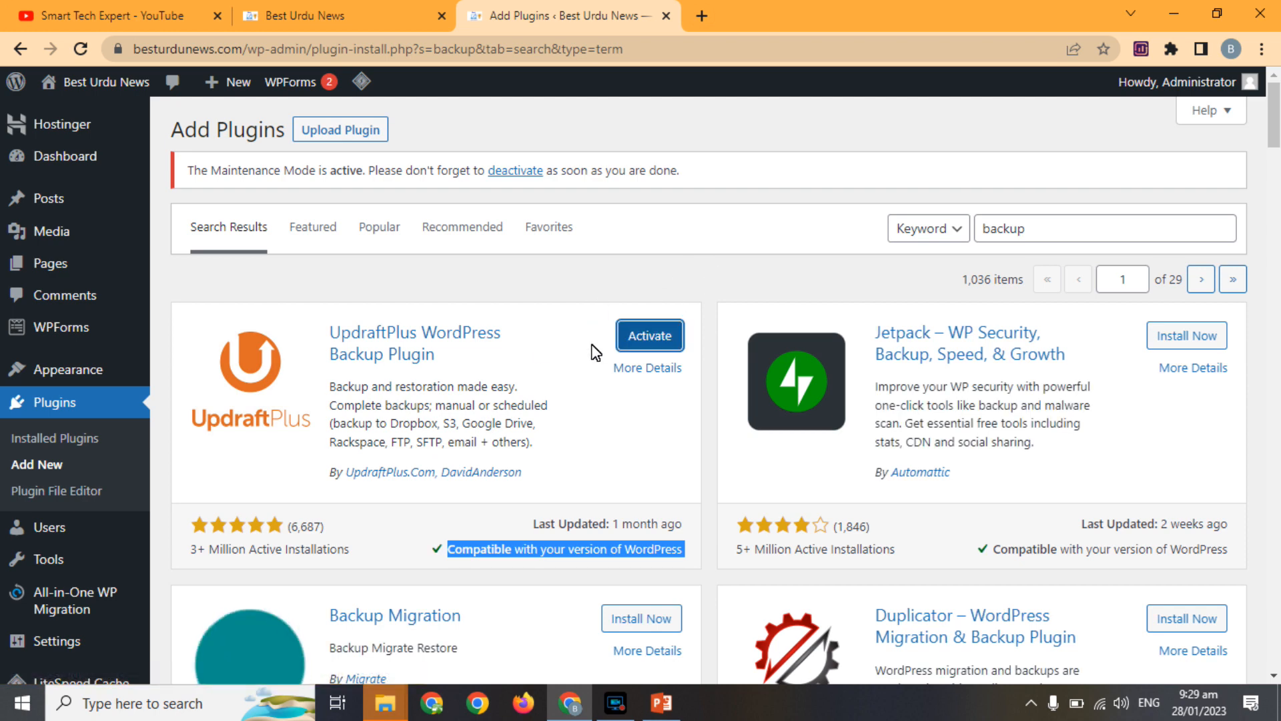
left_click(644, 339)
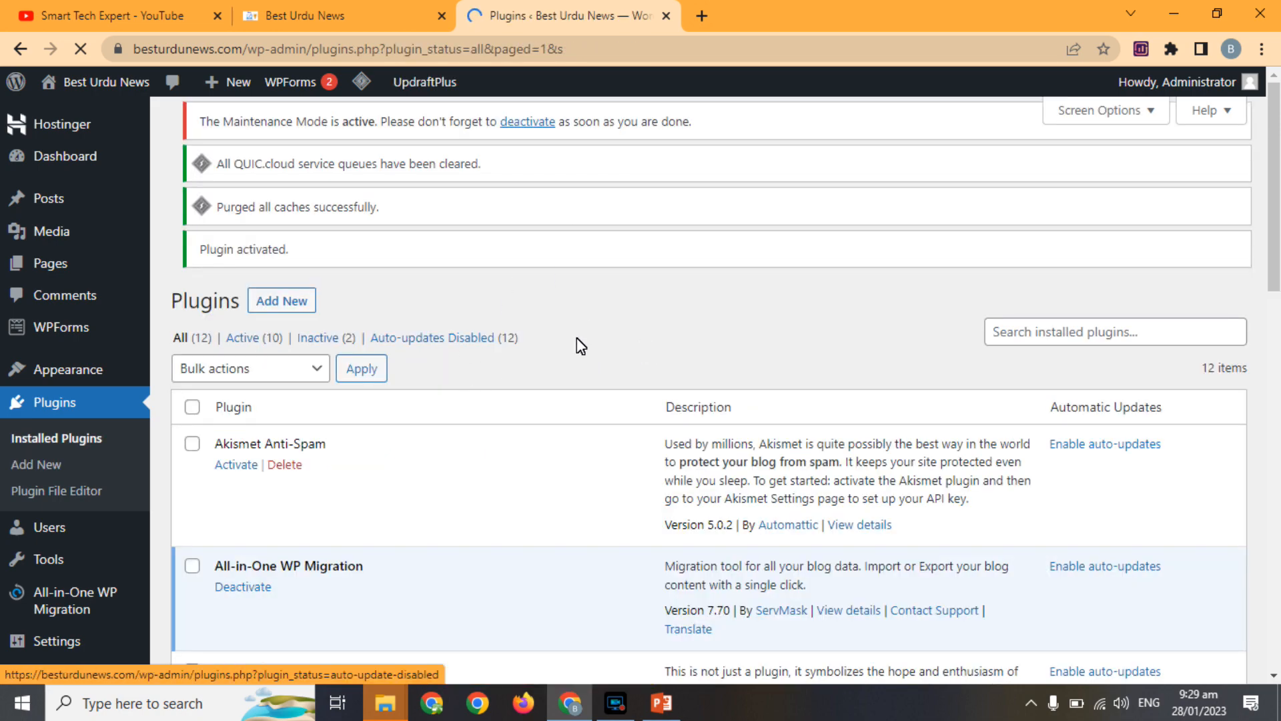
Step: Start UpdraftPlus from its welcome prompt, and dismiss the notices and the first-backup tour
scroll(577, 346, "down", 5)
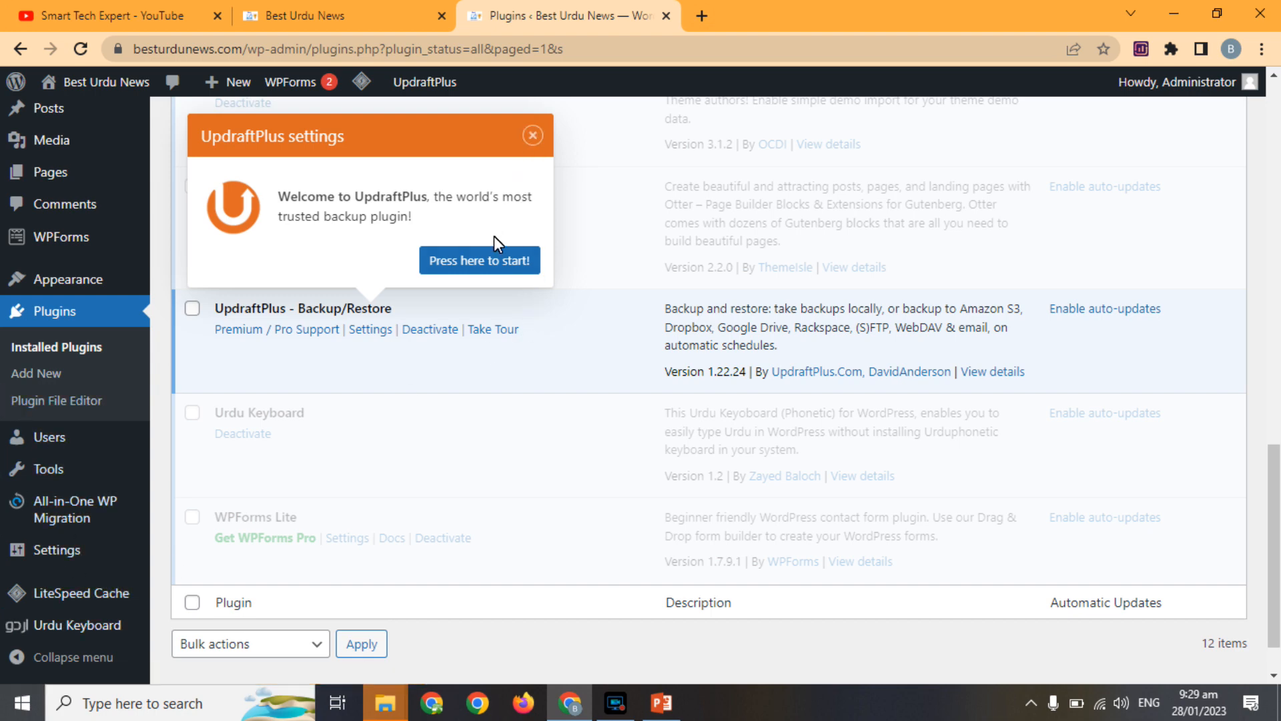
left_click(486, 253)
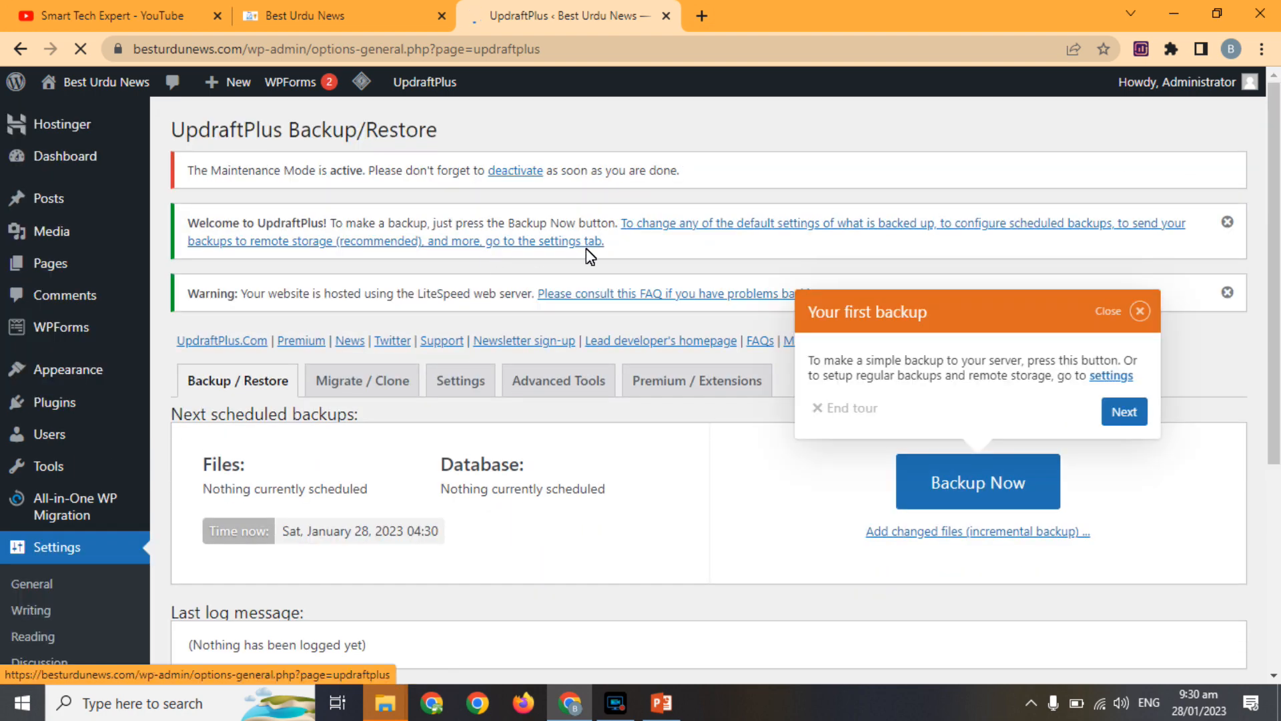
left_click(1227, 221)
left_click(1228, 227)
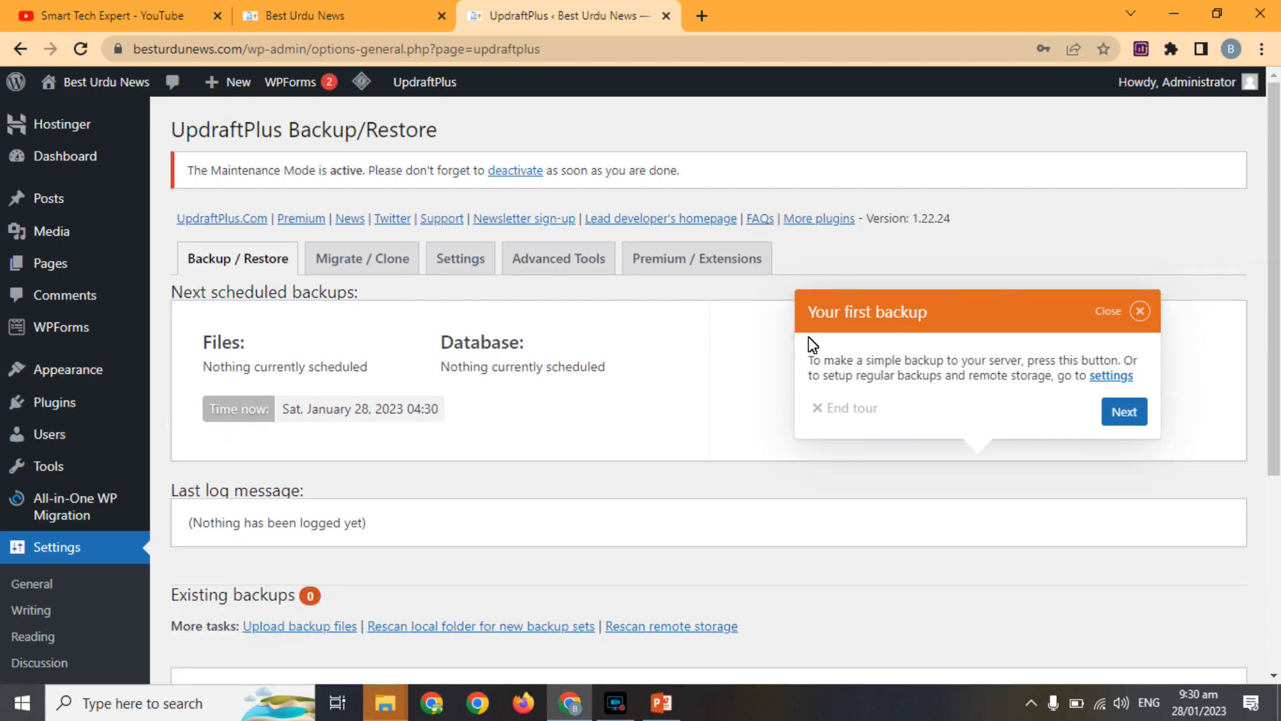
left_click(1142, 307)
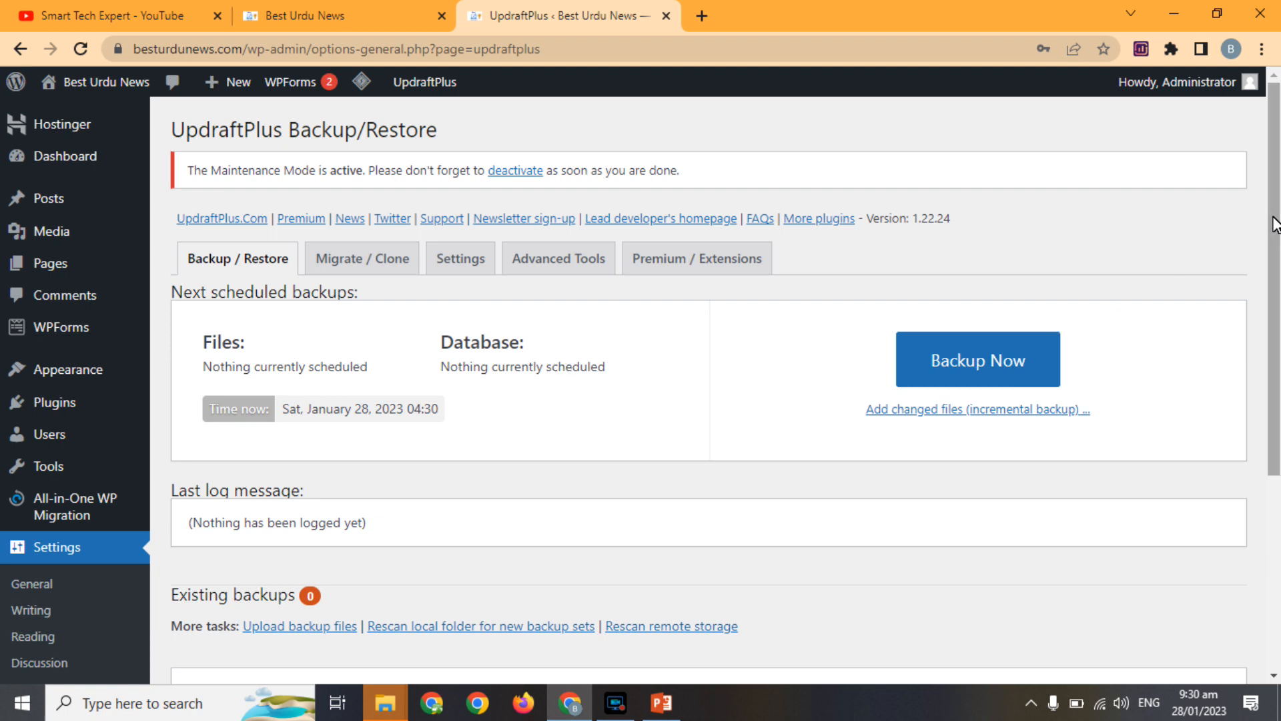
Step: Check the next scheduled backups, and run a new backup that includes both the database and the files
scroll(1275, 216, "down", 1)
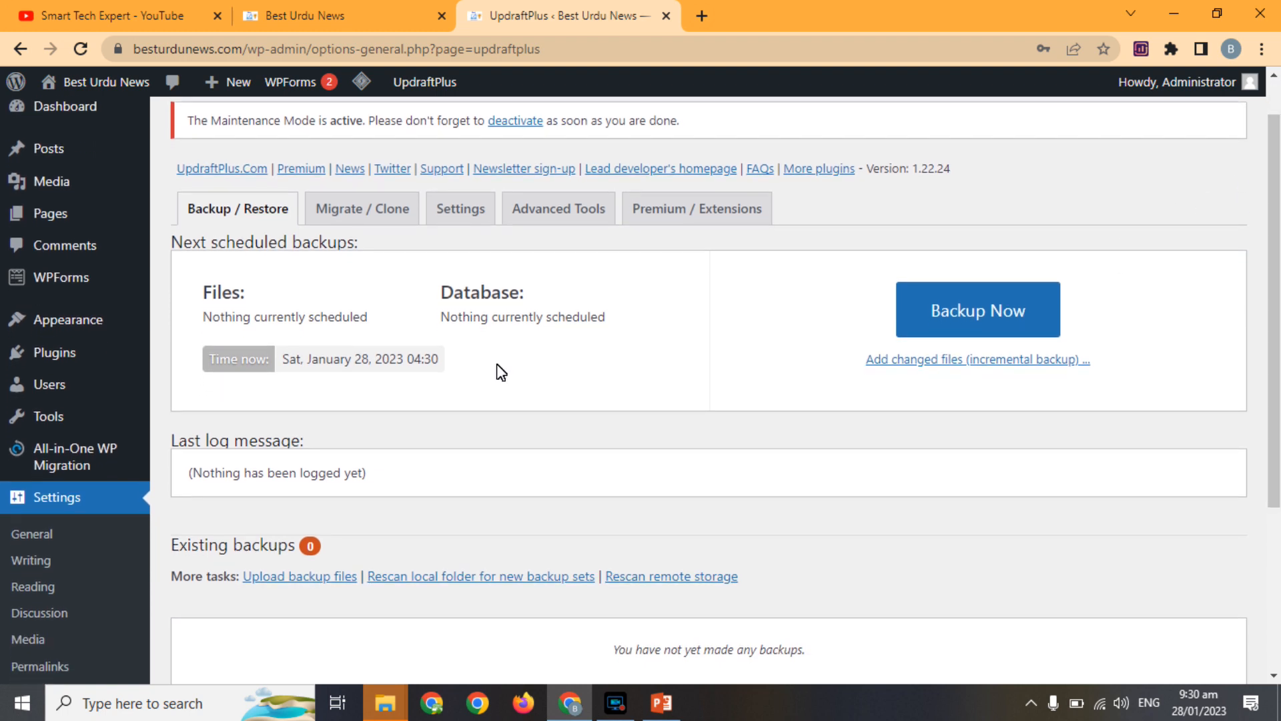
double_click(393, 361)
left_click(393, 361)
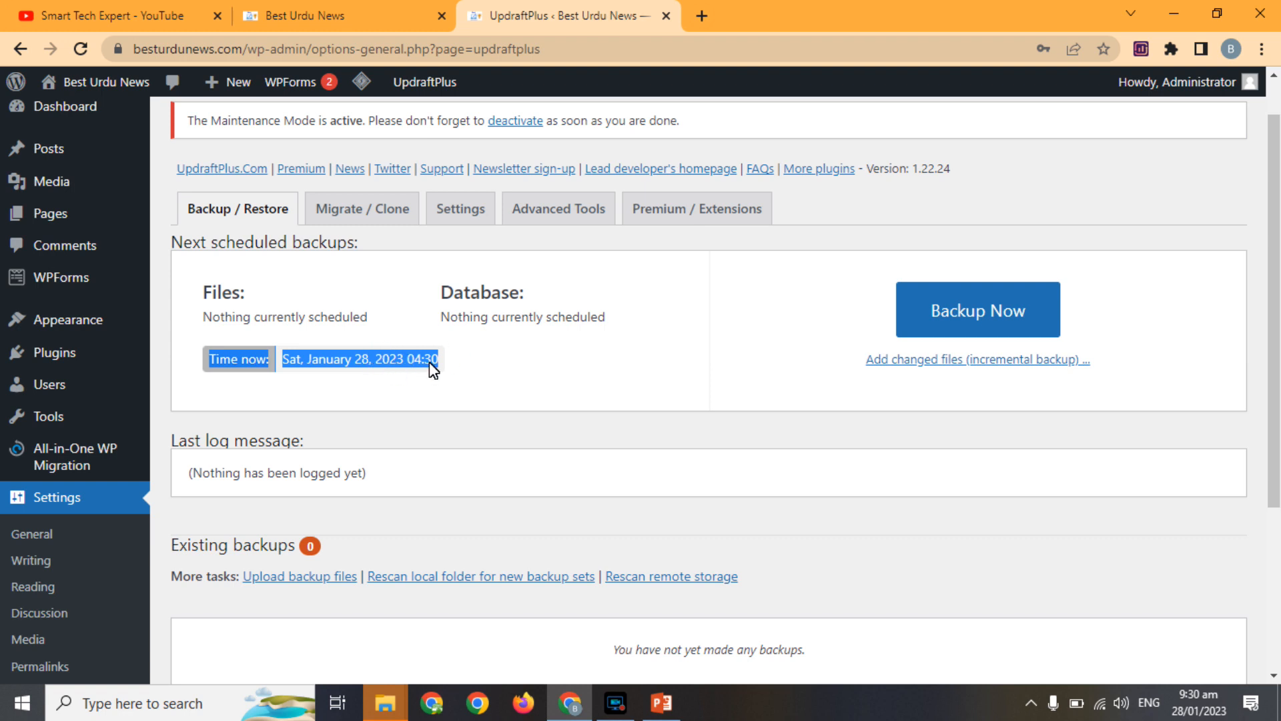
left_click(403, 372)
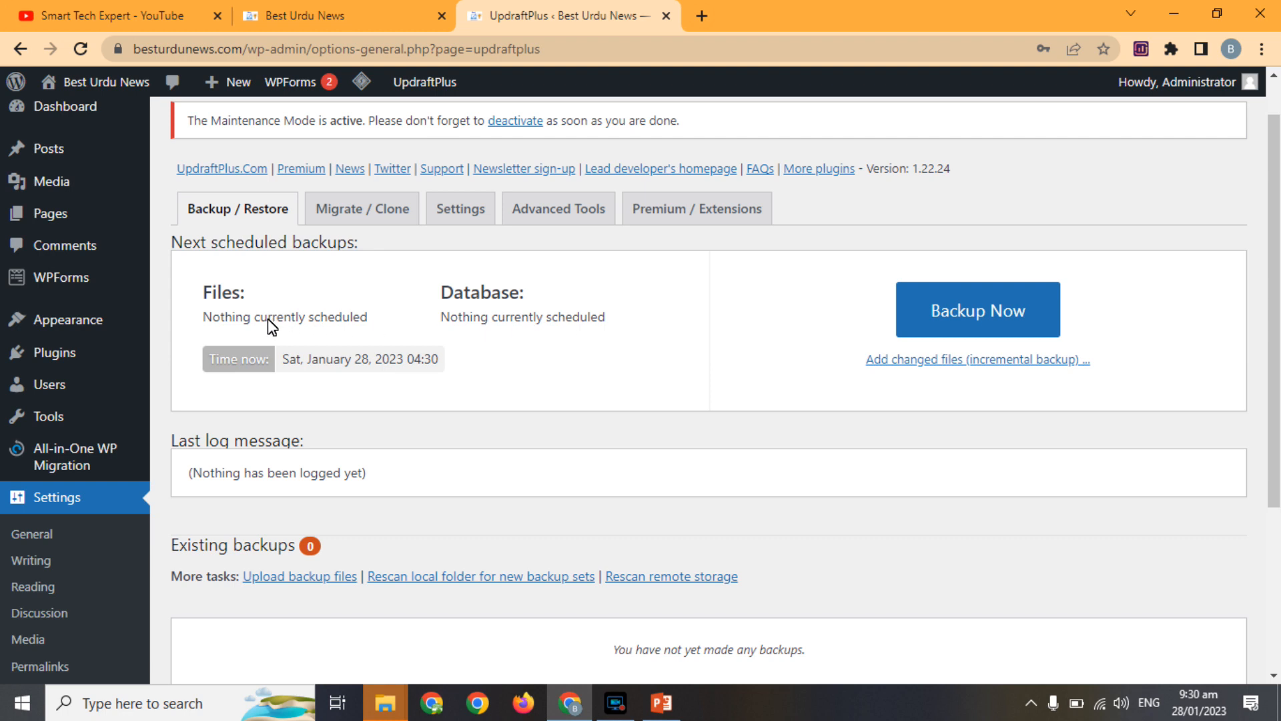
triple_click(327, 316)
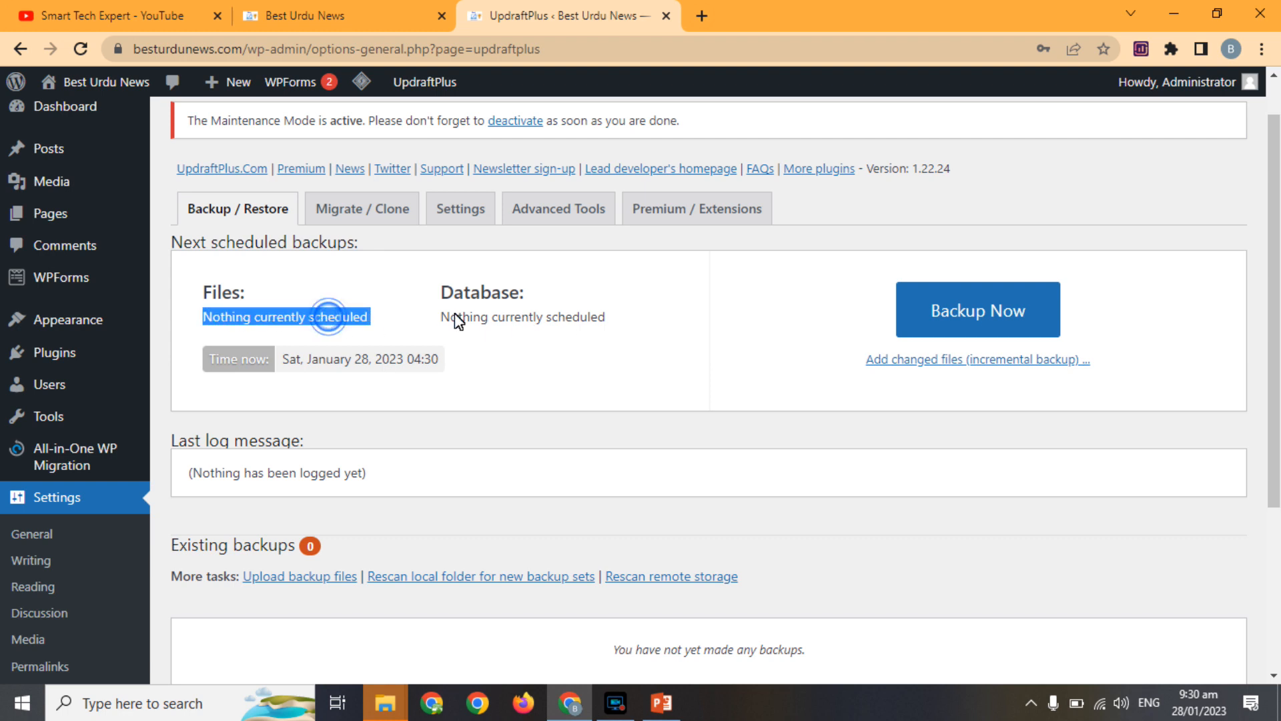
left_click(974, 306)
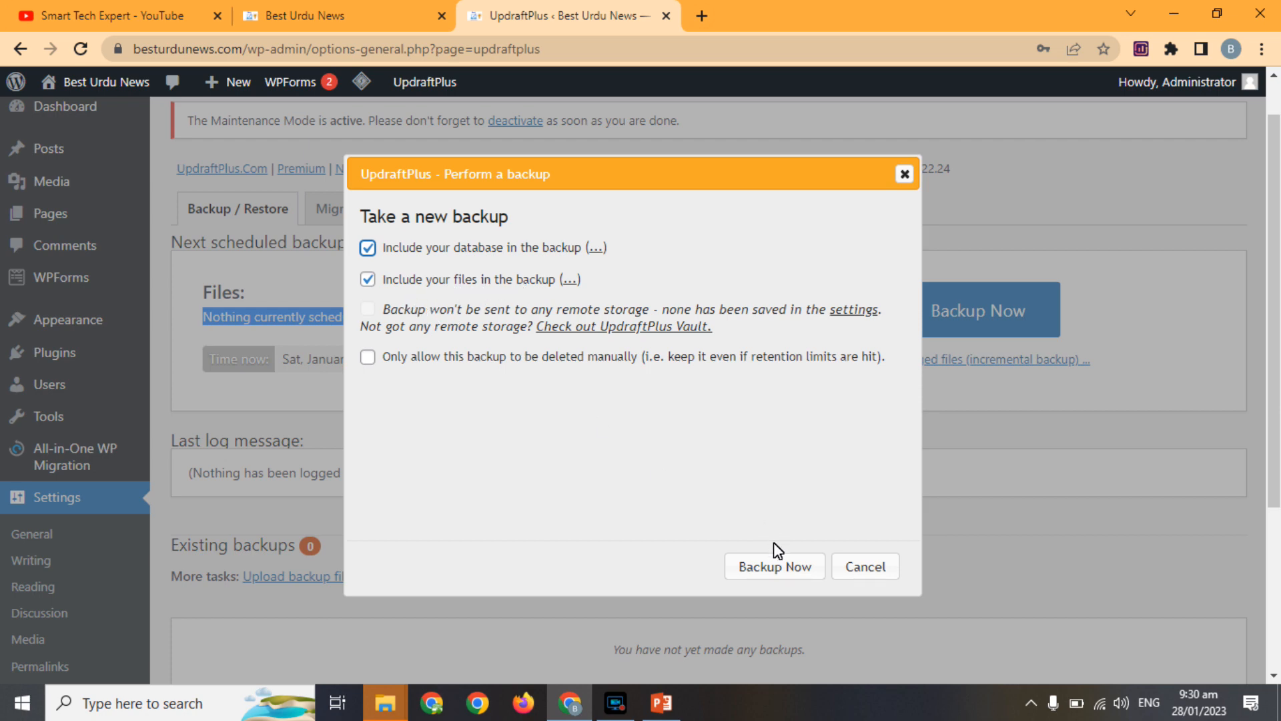
left_click(771, 567)
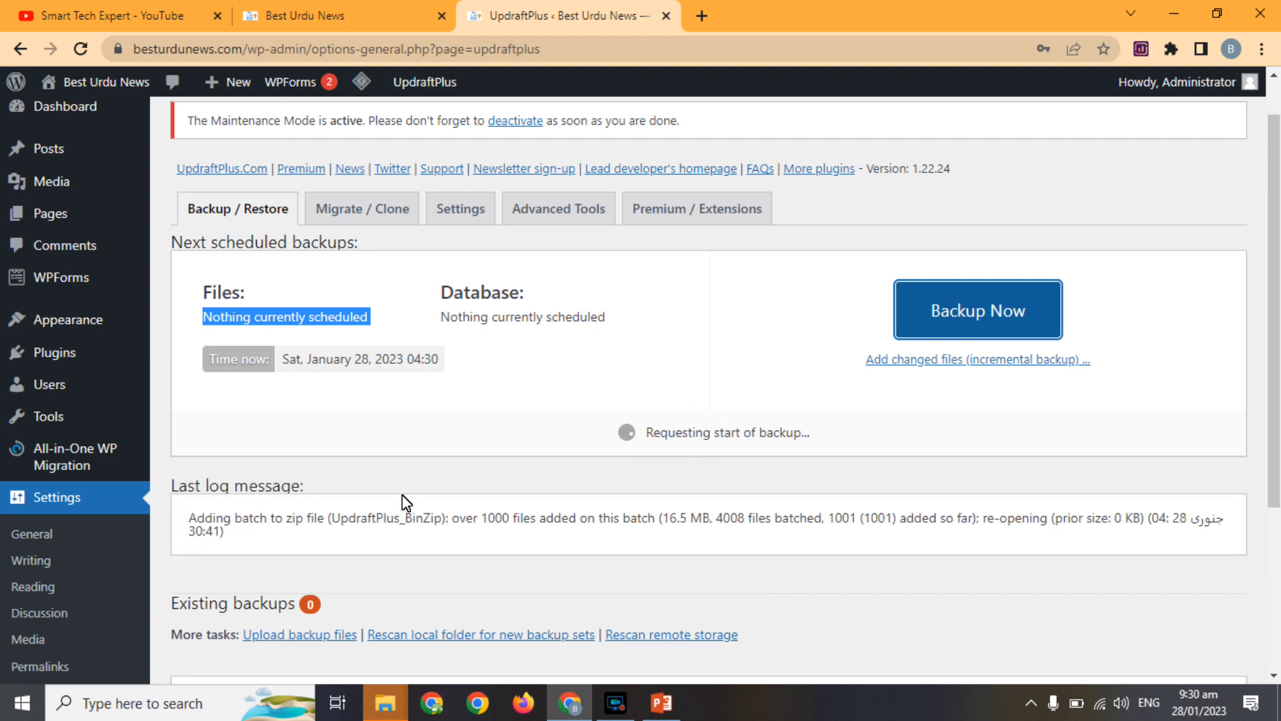
Step: Check the backup's last log message and view the Migrate / Clone options
double_click(381, 521)
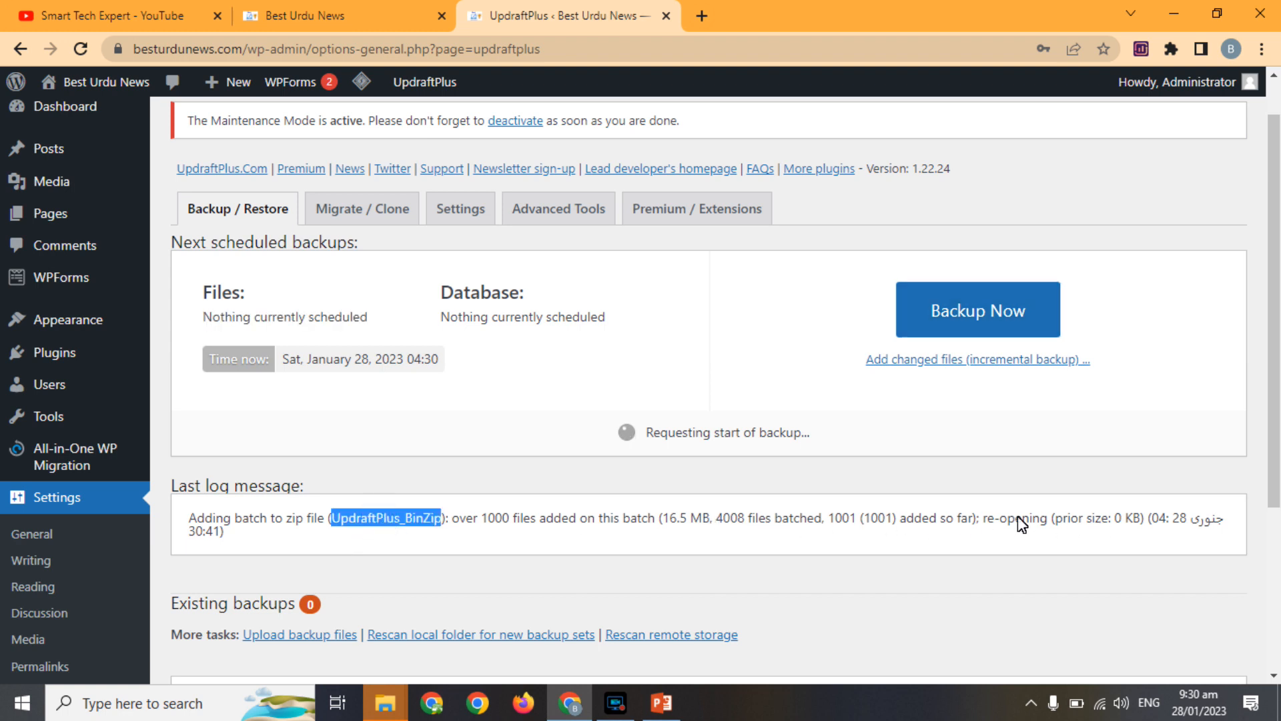
left_click(369, 210)
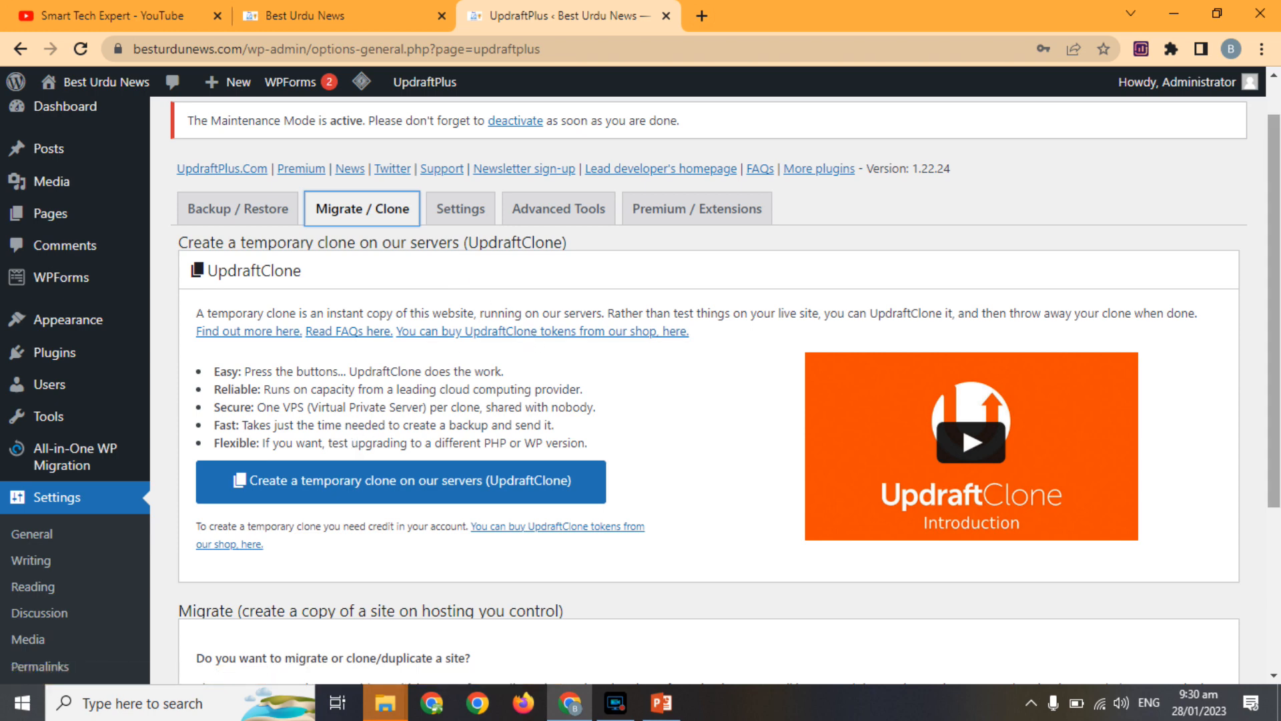
left_click_drag(1275, 204, 1212, 206)
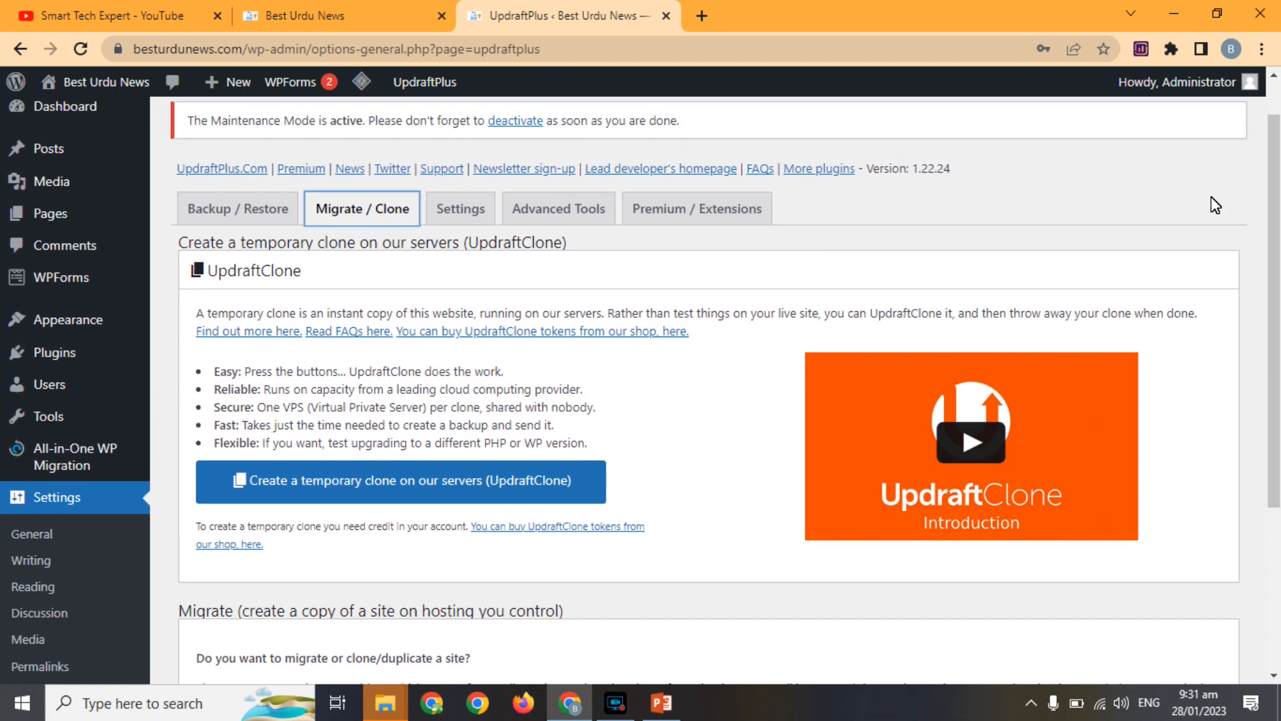
Step: Open the UpdraftPlus settings and examine the frequency options for the files and database backup schedules
left_click(479, 201)
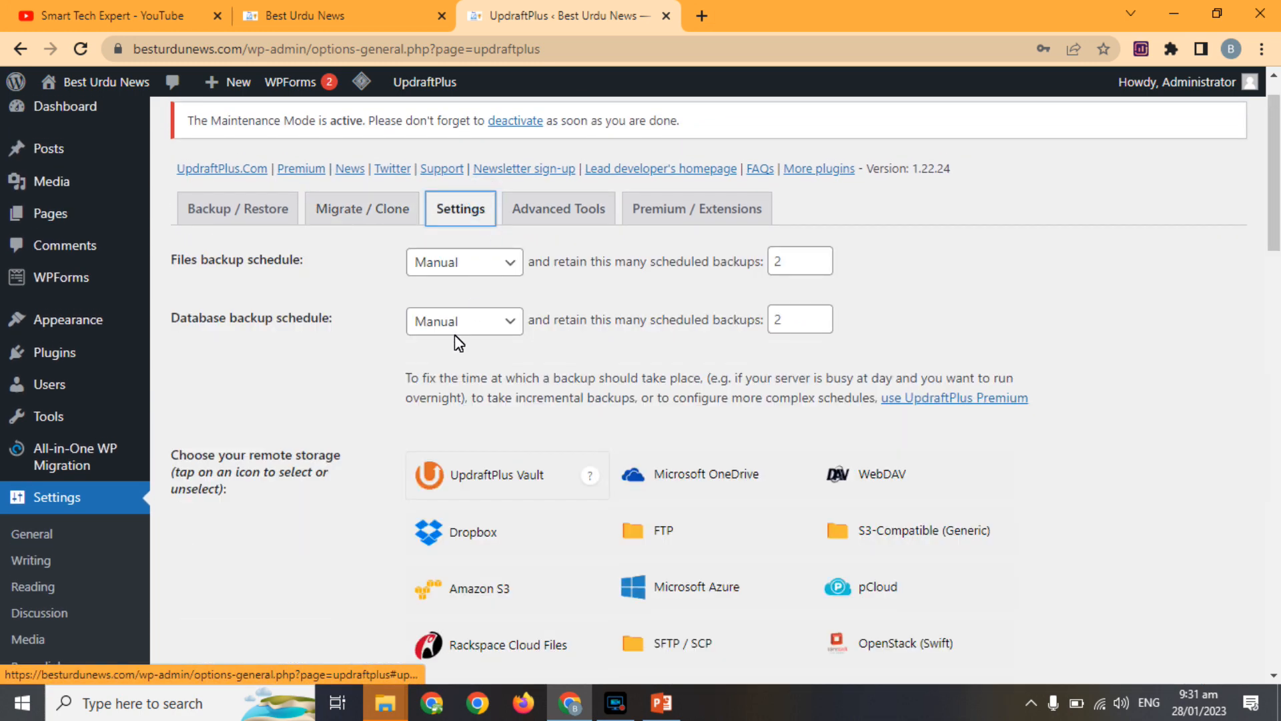
left_click(502, 253)
left_click(502, 253)
left_click(501, 254)
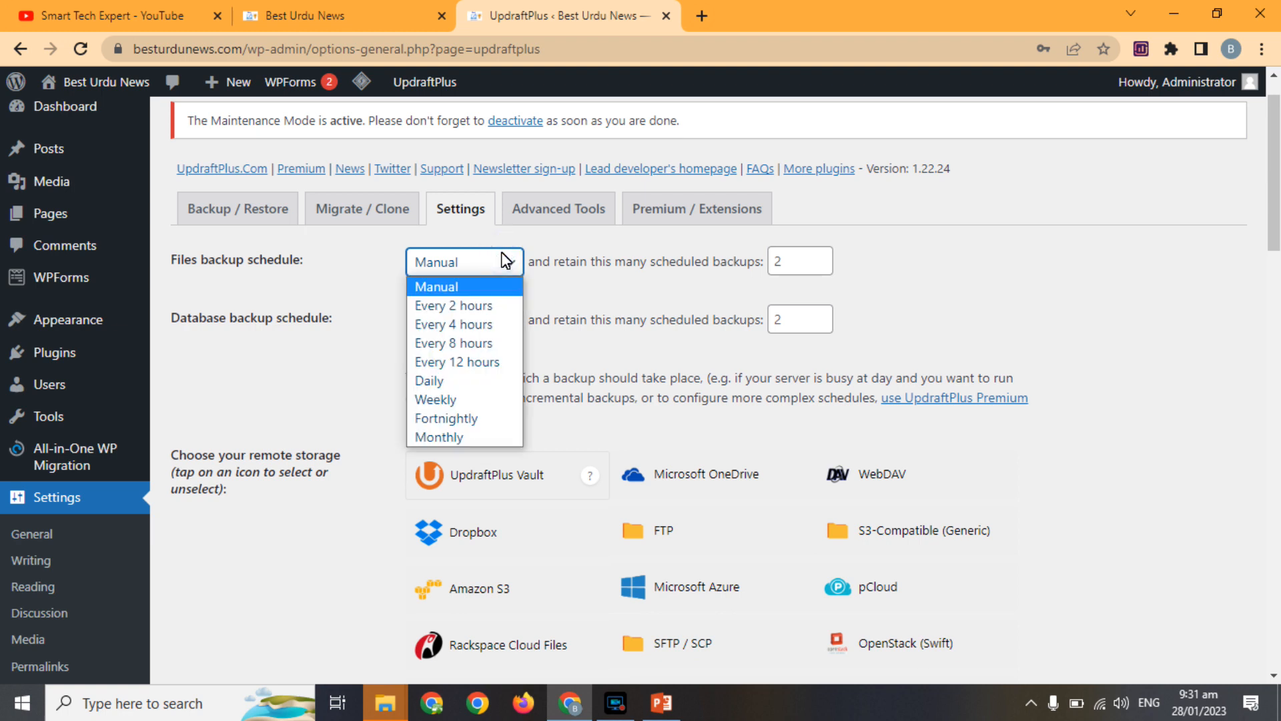
left_click(618, 321)
left_click(513, 327)
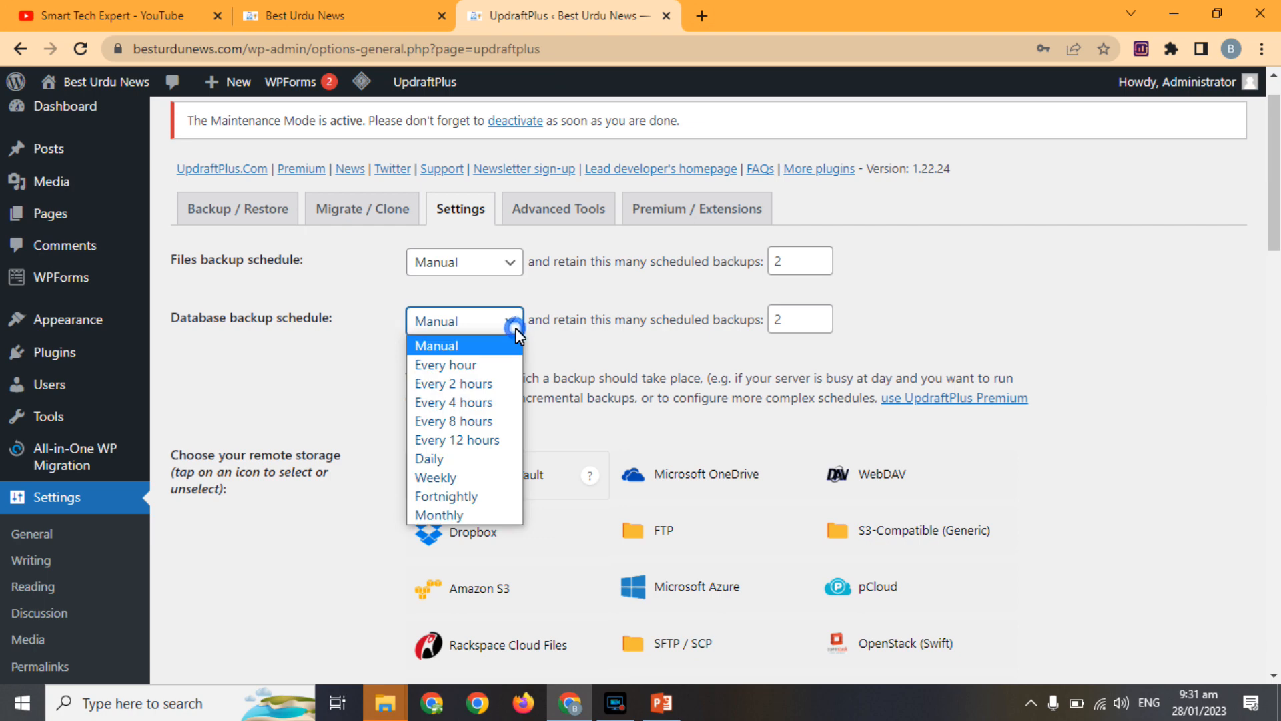
left_click(594, 323)
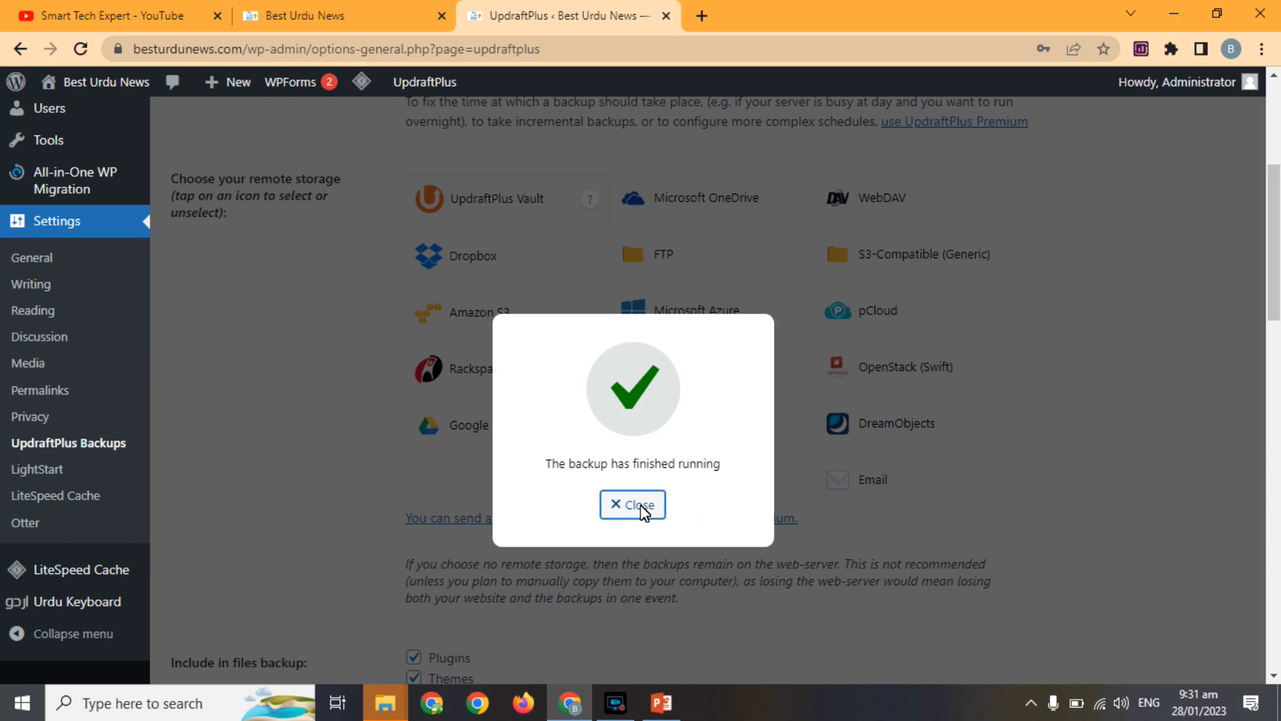
Step: Dismiss the backup completion message and choose Google Drive as the remote storage
left_click(638, 505)
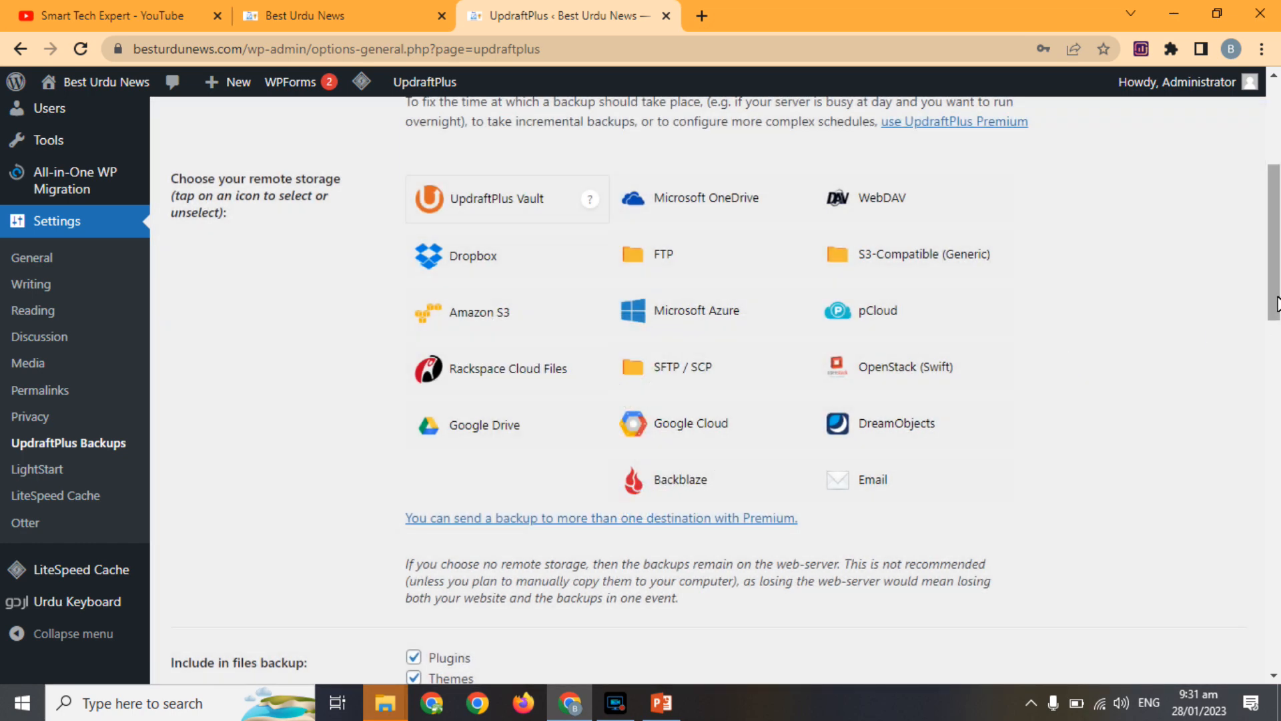
scroll(1276, 304, "up", 2)
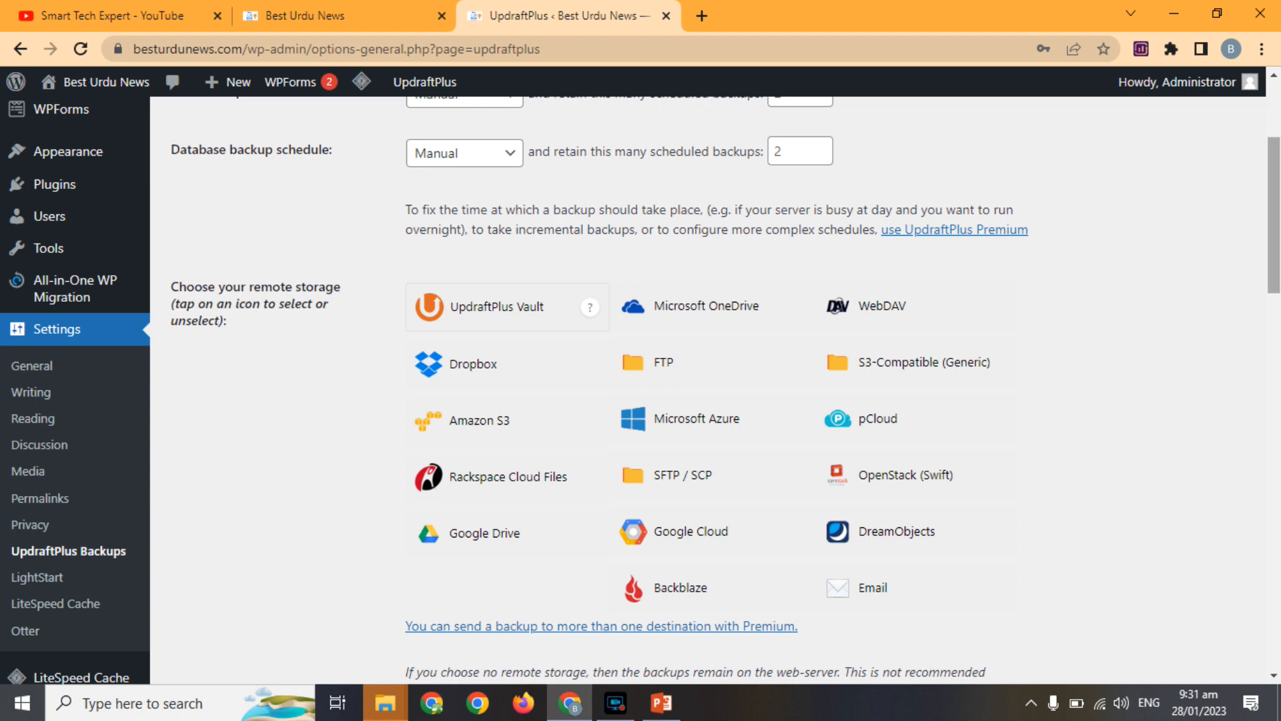
scroll(1273, 214, "down", 2)
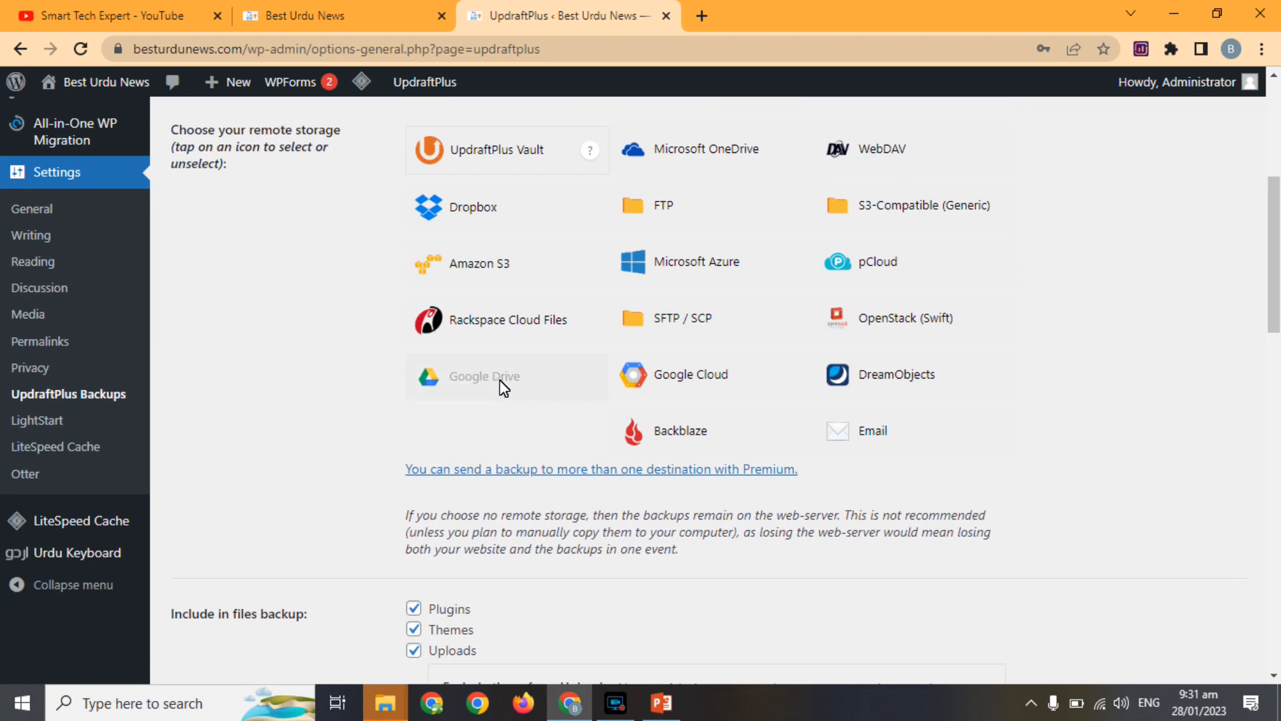
left_click(501, 381)
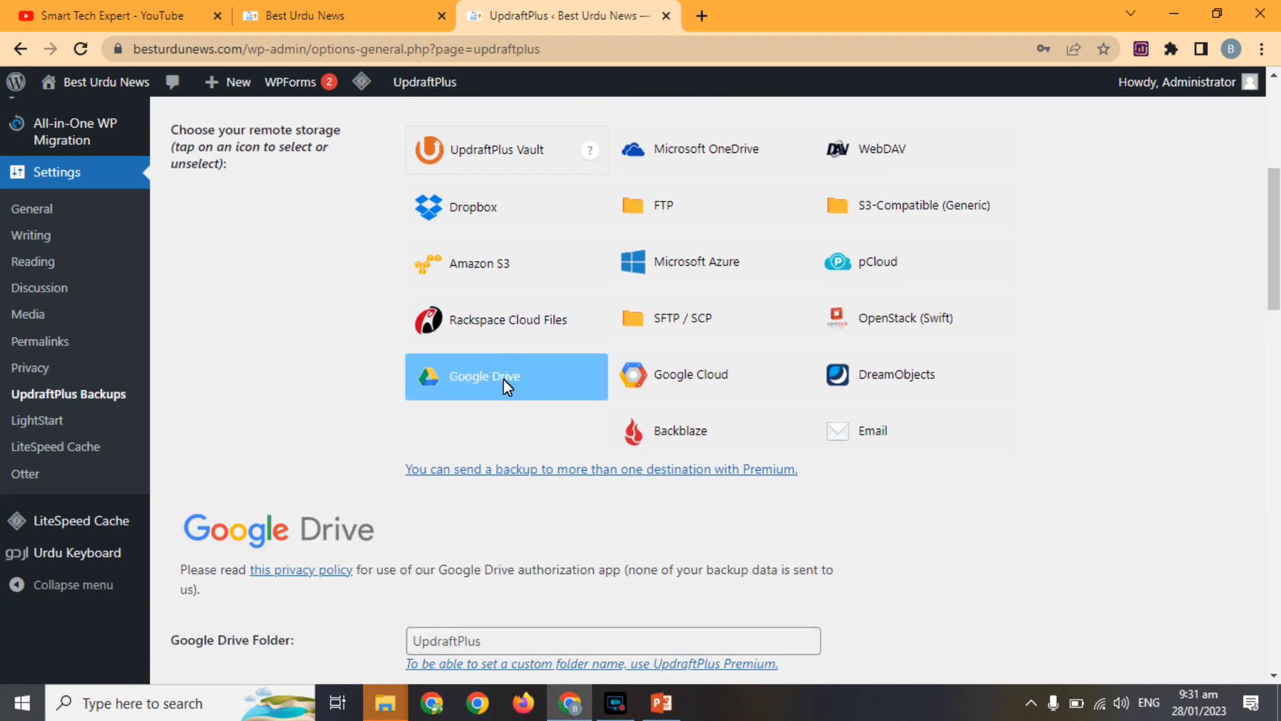
scroll(1275, 271, "down", 5)
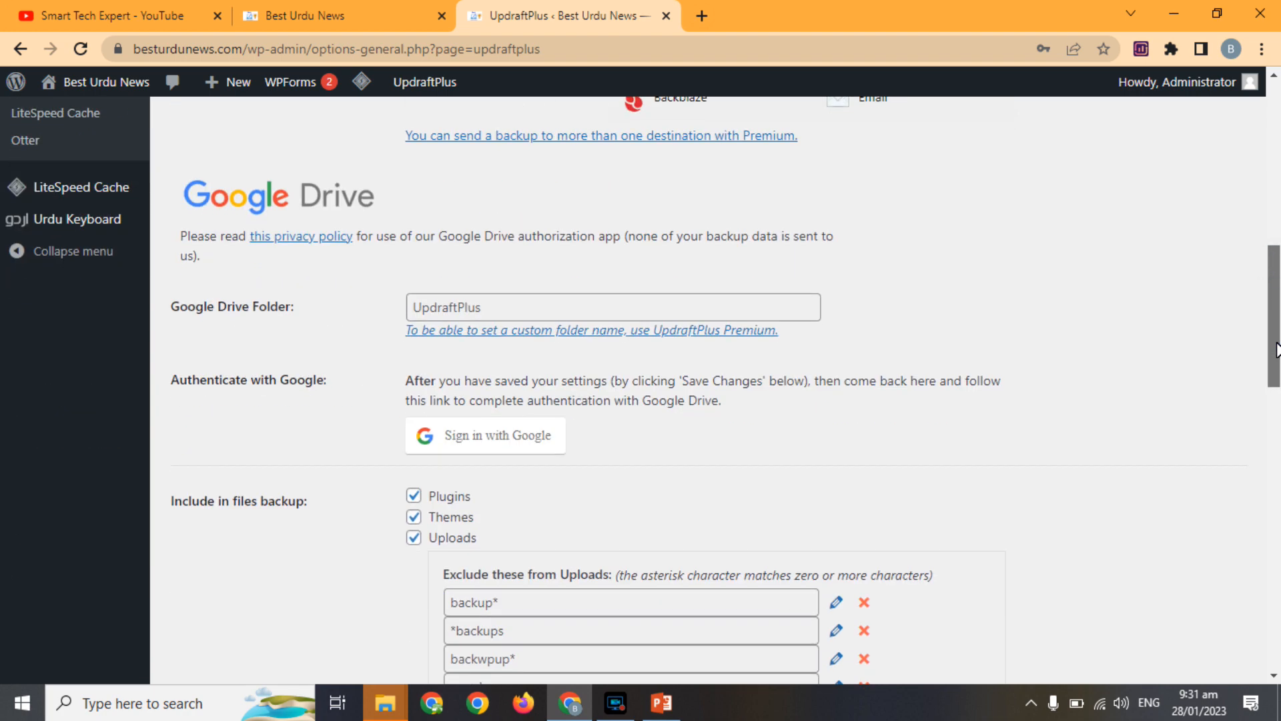
left_click(536, 272)
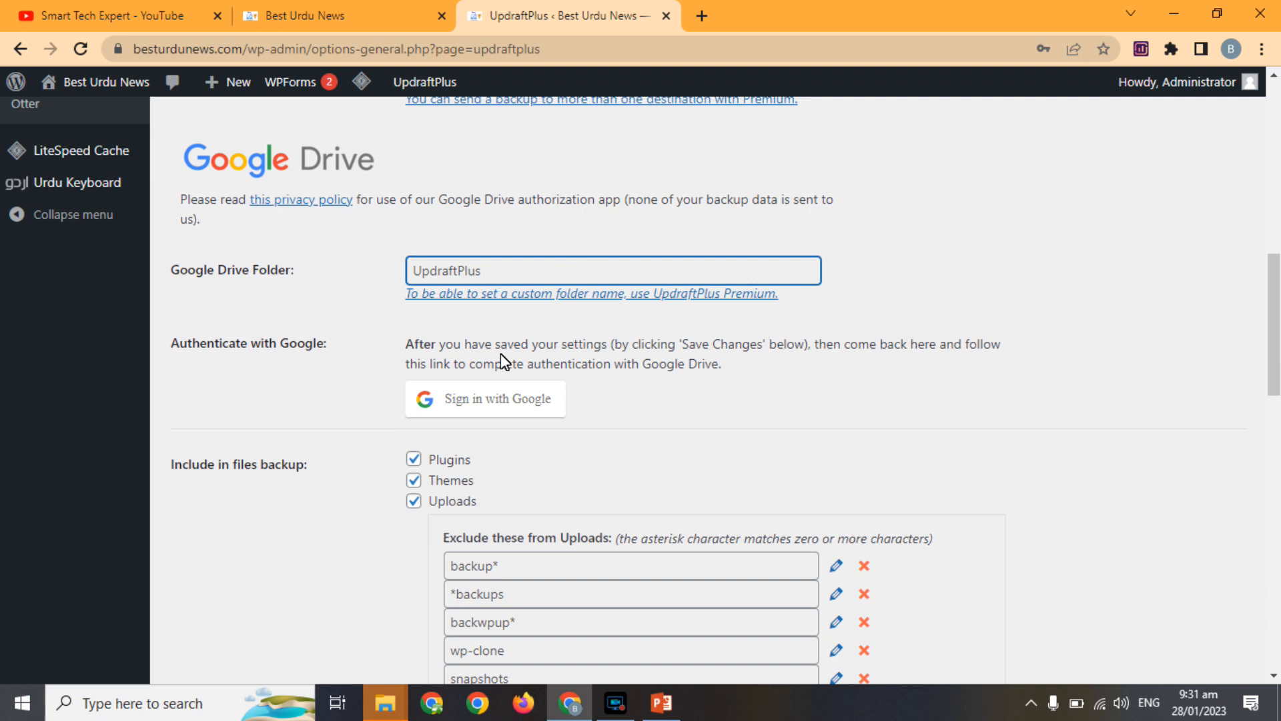
left_click(460, 400)
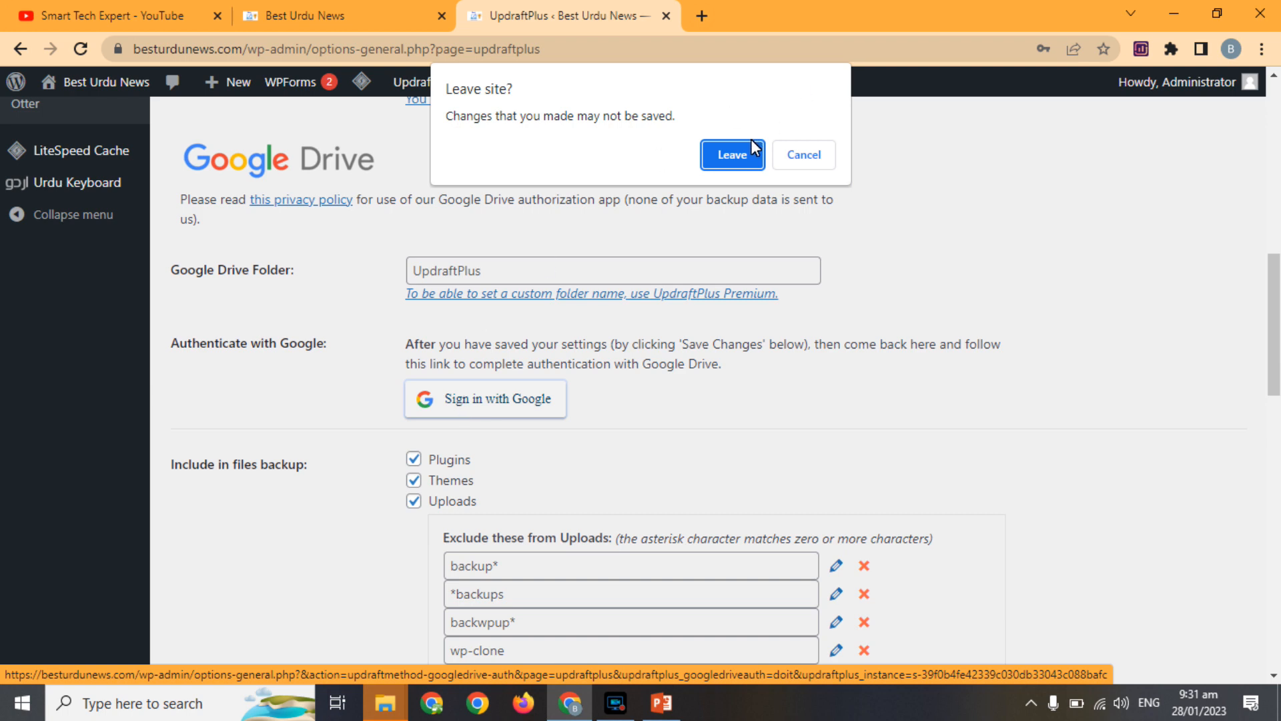
left_click(797, 160)
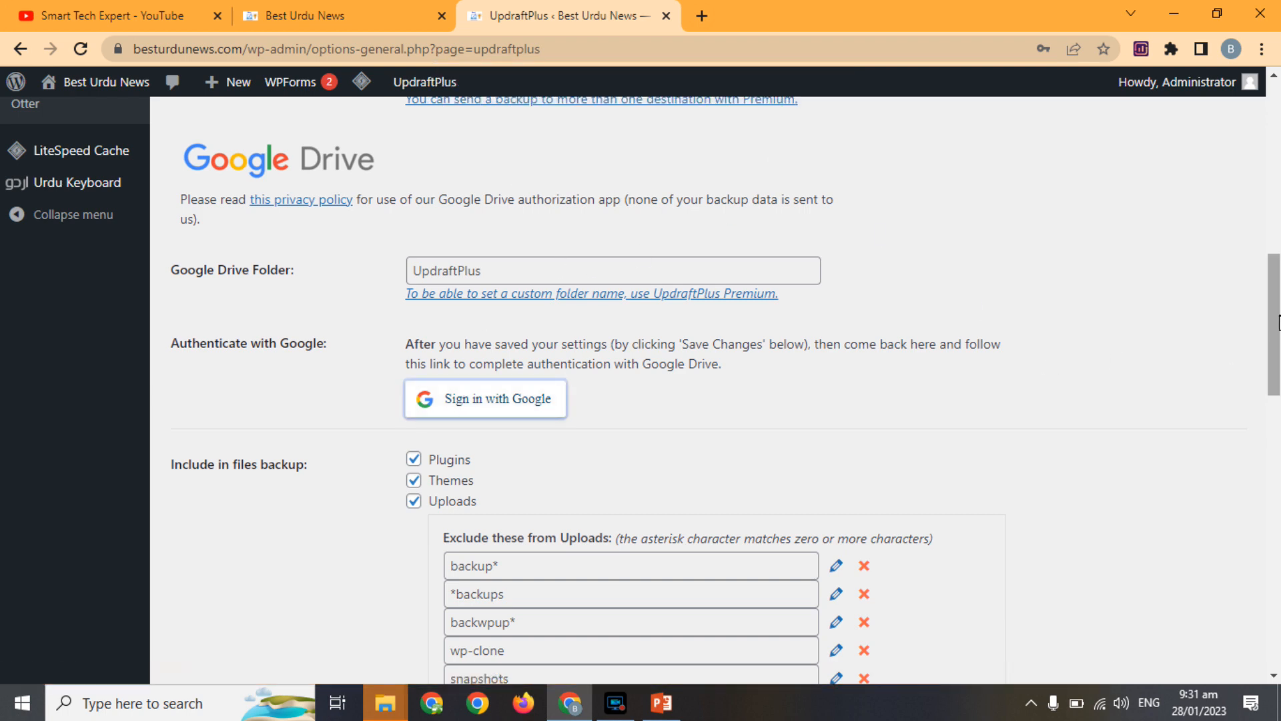
Step: Review the Google Drive authentication section and the files backup inclusions with their exclusion rules for uploads and other directories
left_click_drag(1278, 323, 1276, 368)
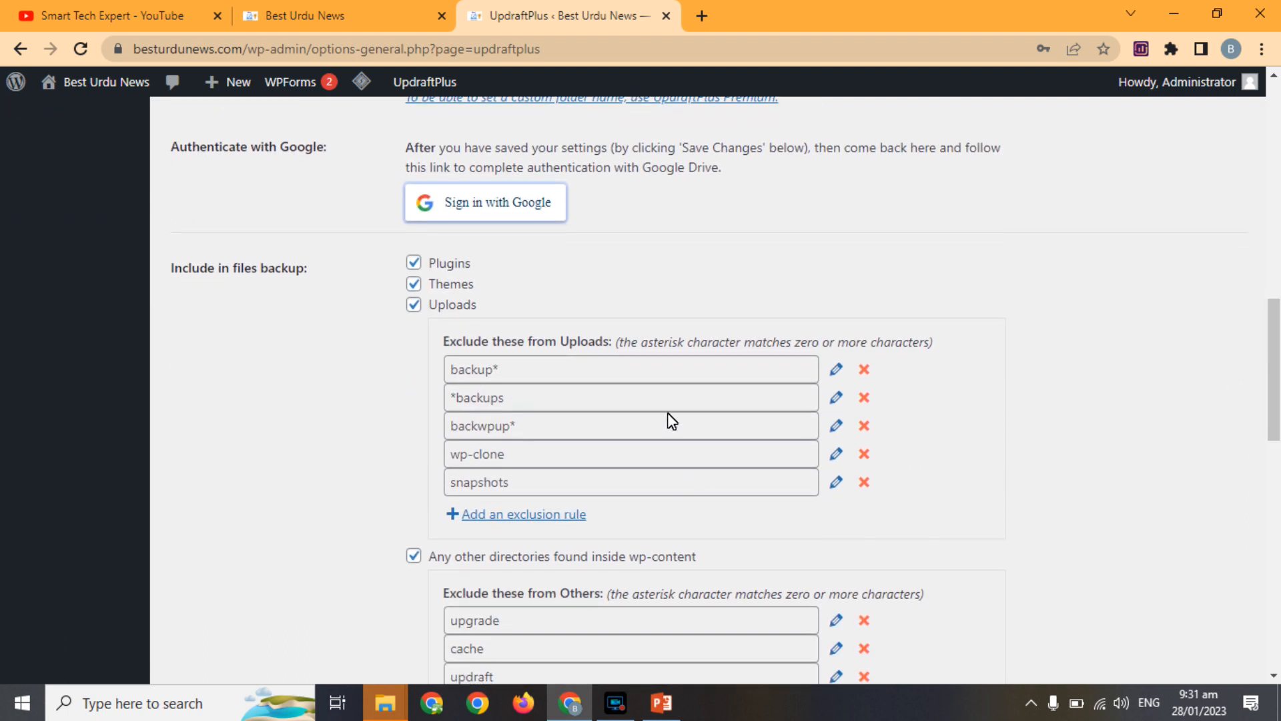
left_click_drag(1276, 312, 1146, 214)
scroll(1141, 193, "down", 4)
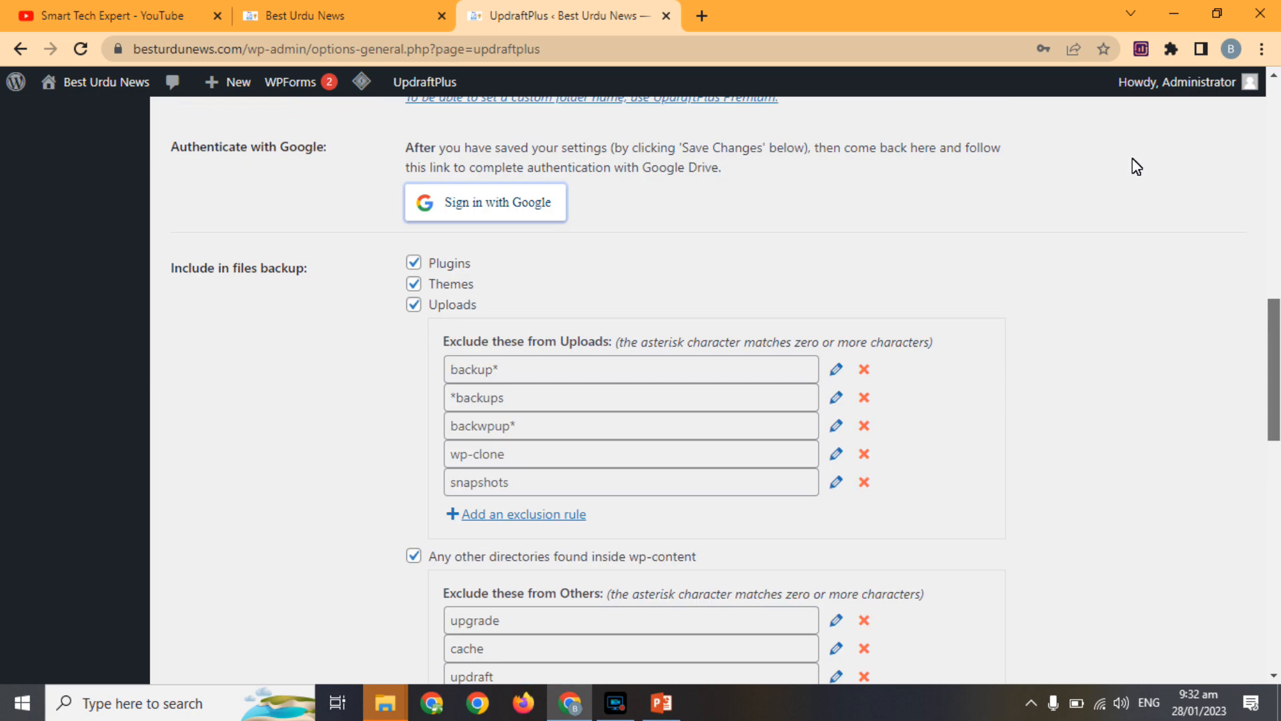
Step: View the site information in the Advanced Tools and the comparison of the free and Premium versions
left_click_drag(1276, 339, 1261, 132)
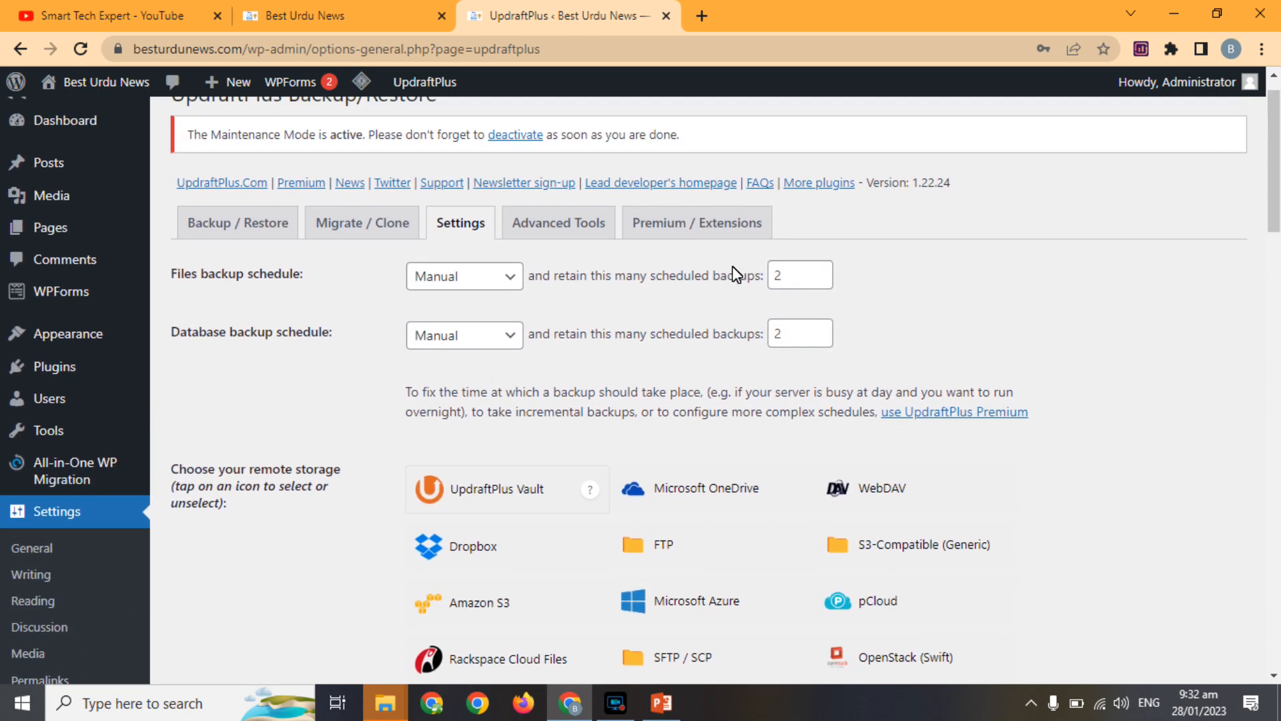
left_click(579, 230)
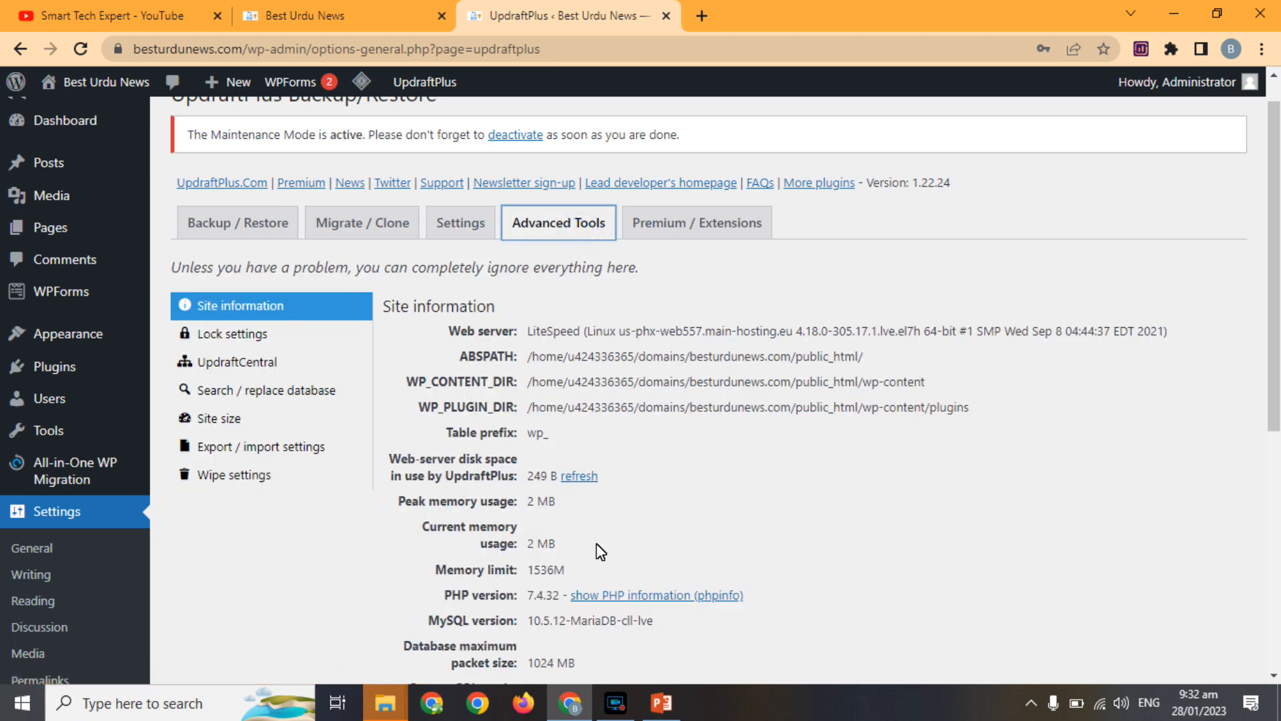
left_click(699, 225)
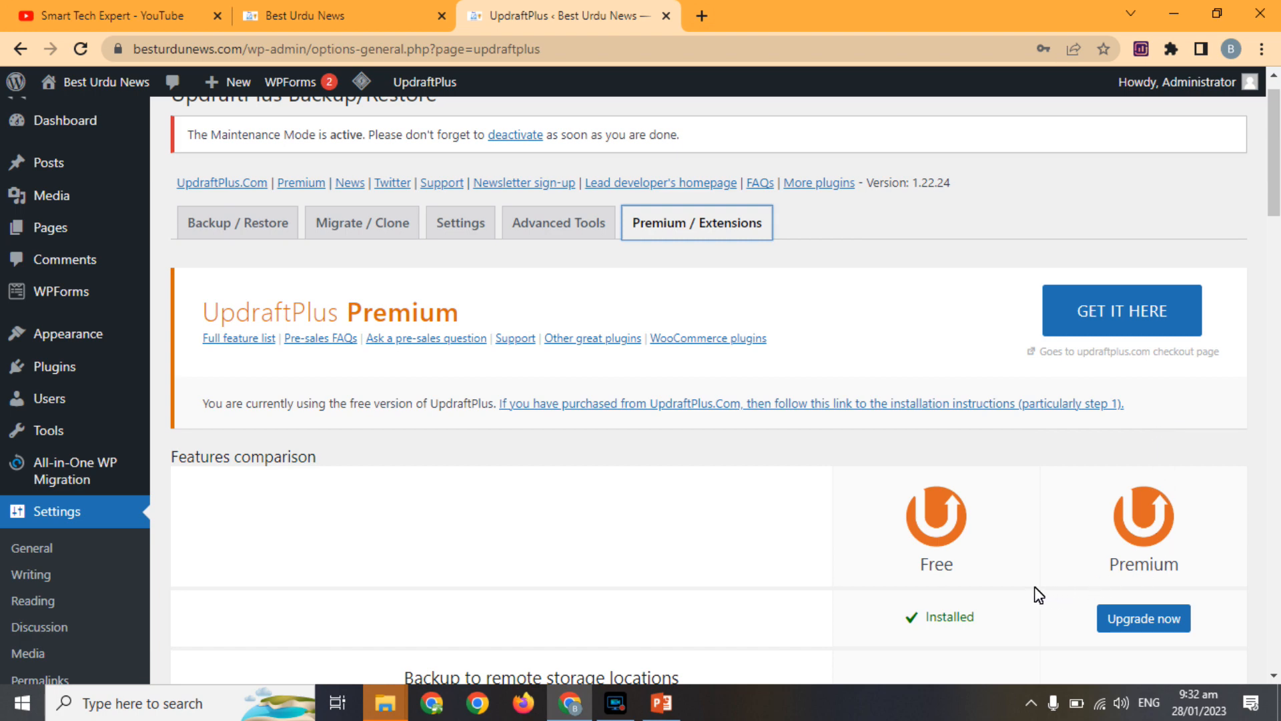
double_click(939, 622)
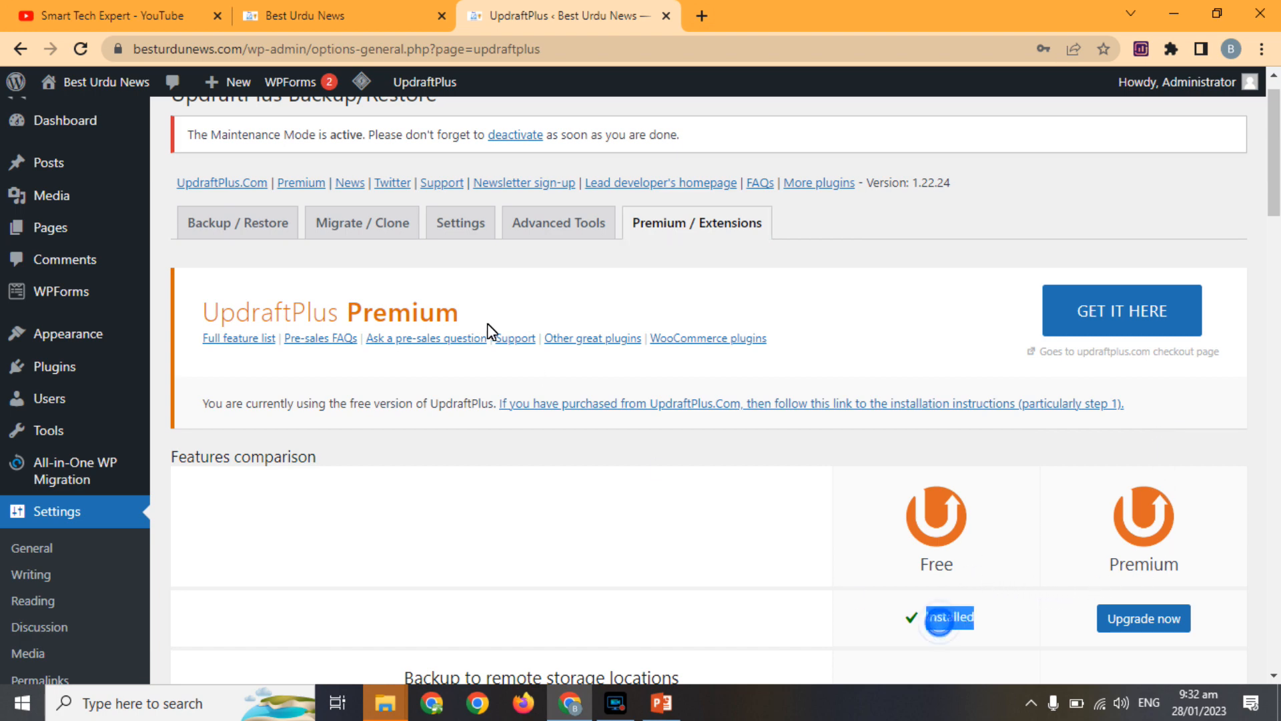
Step: Return to the Backup / Restore overview and check the last log message and the existing backups list
left_click(247, 227)
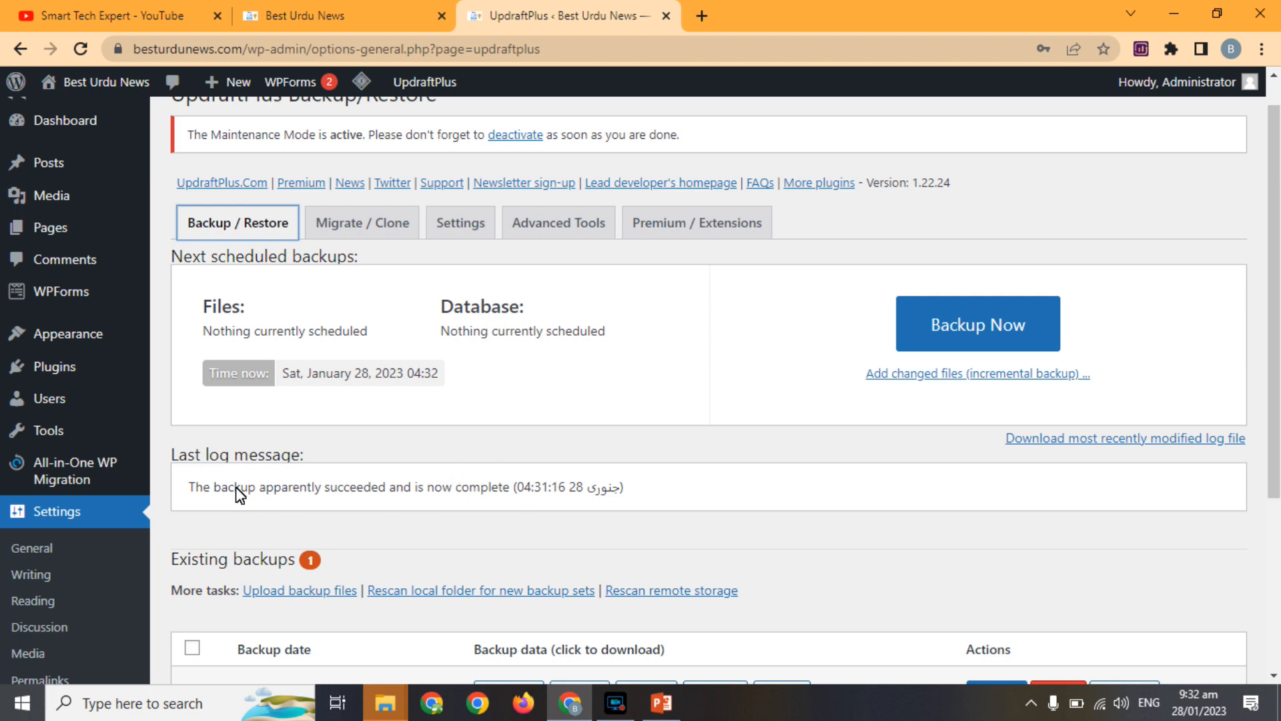
triple_click(385, 488)
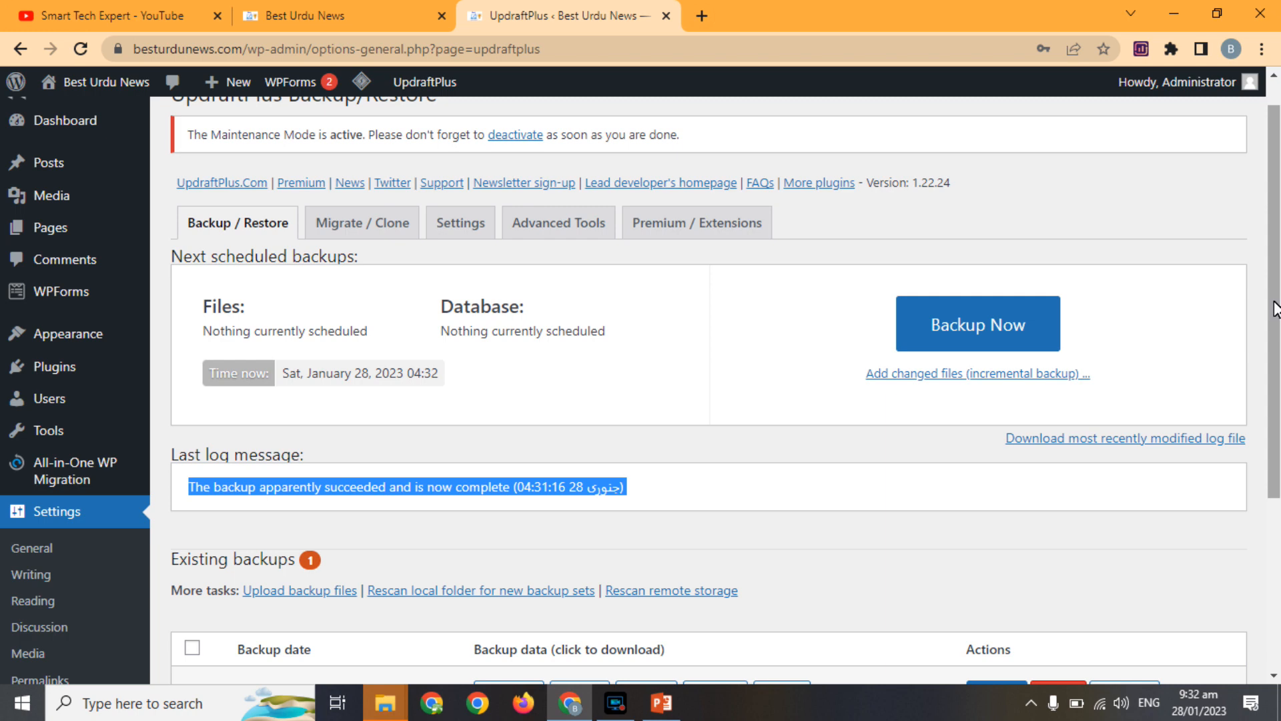
left_click_drag(1275, 308, 1261, 441)
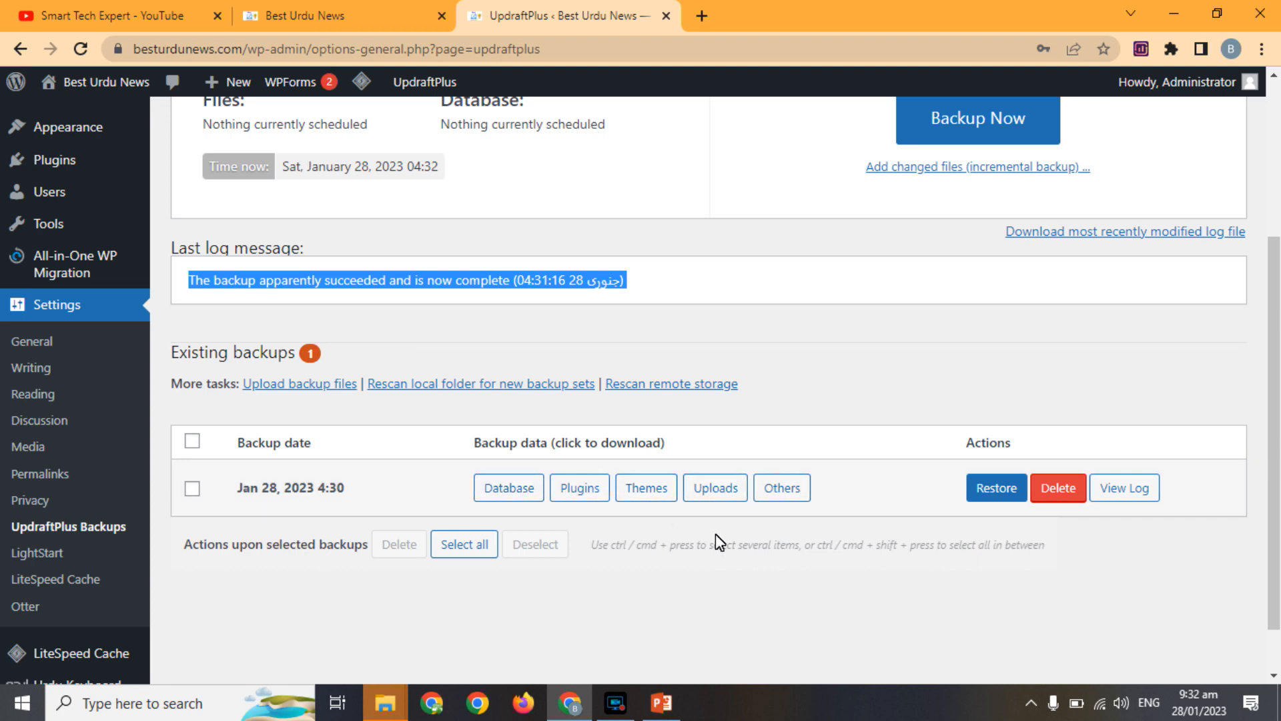
scroll(1275, 400, "up", 4)
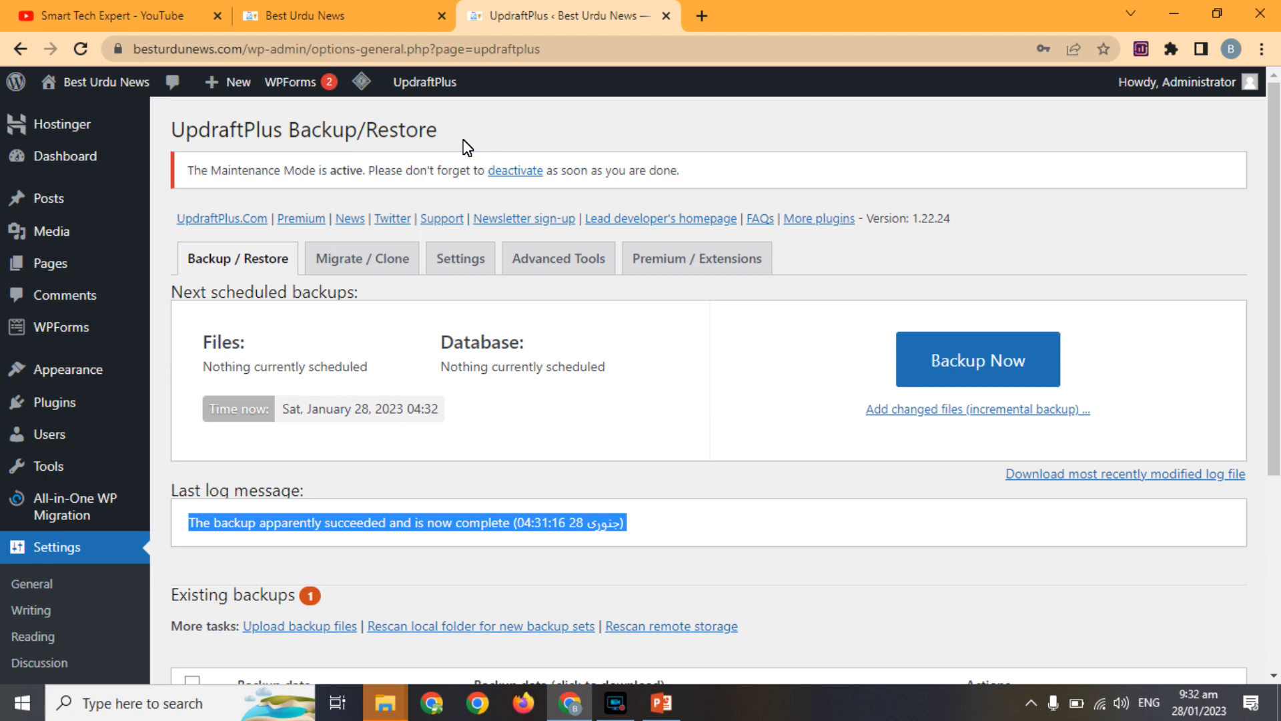
double_click(419, 172)
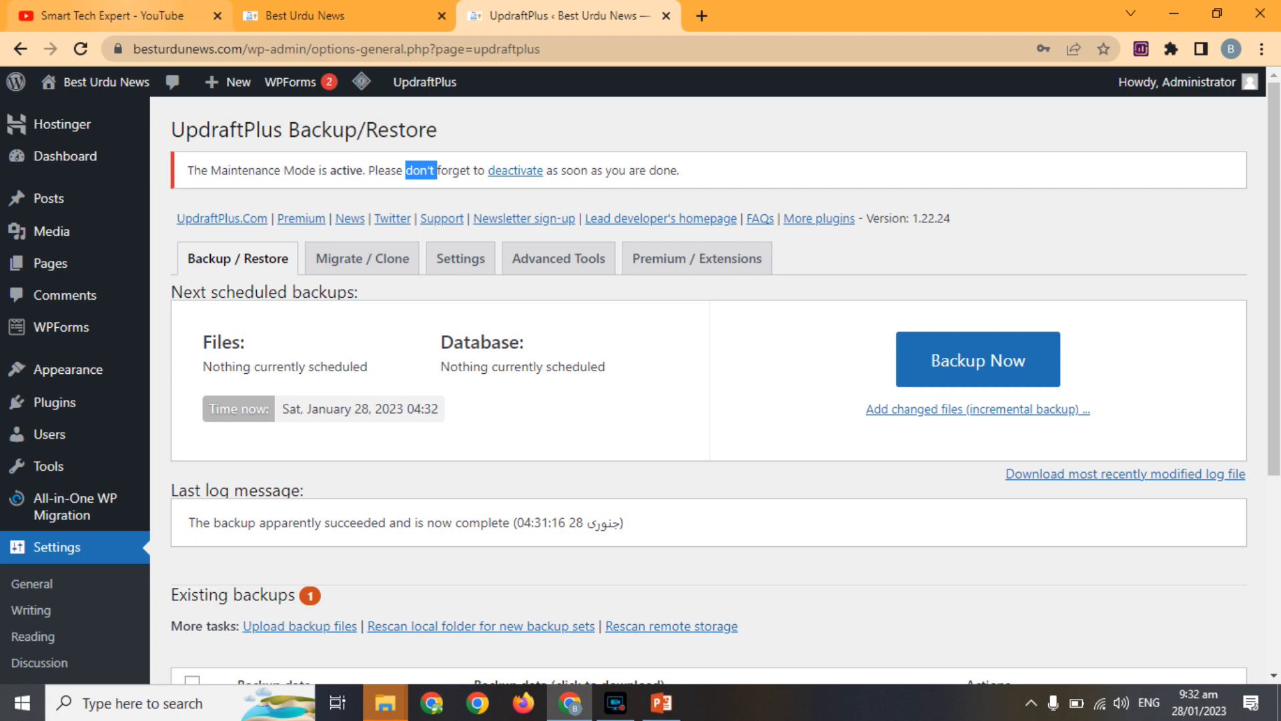
Step: Switch to the Smart Tech Expert YouTube channel and browse its created playlists
left_click(130, 12)
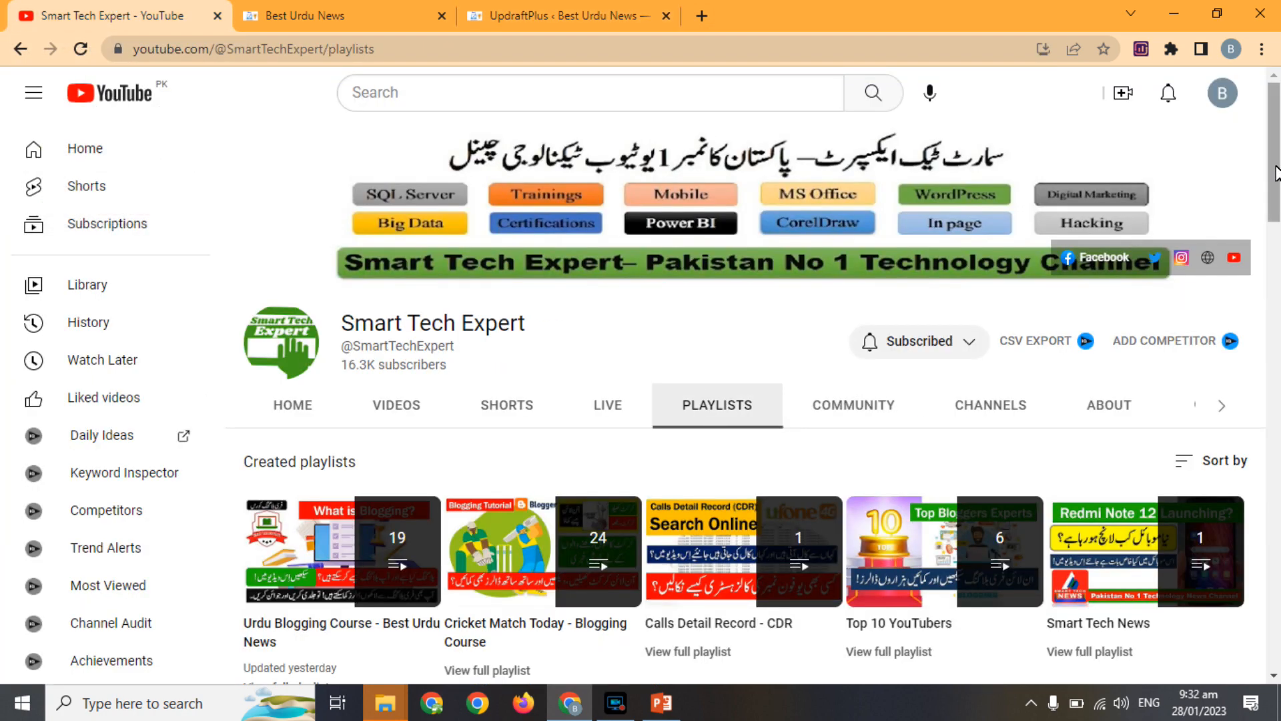
left_click_drag(1275, 172, 1216, 385)
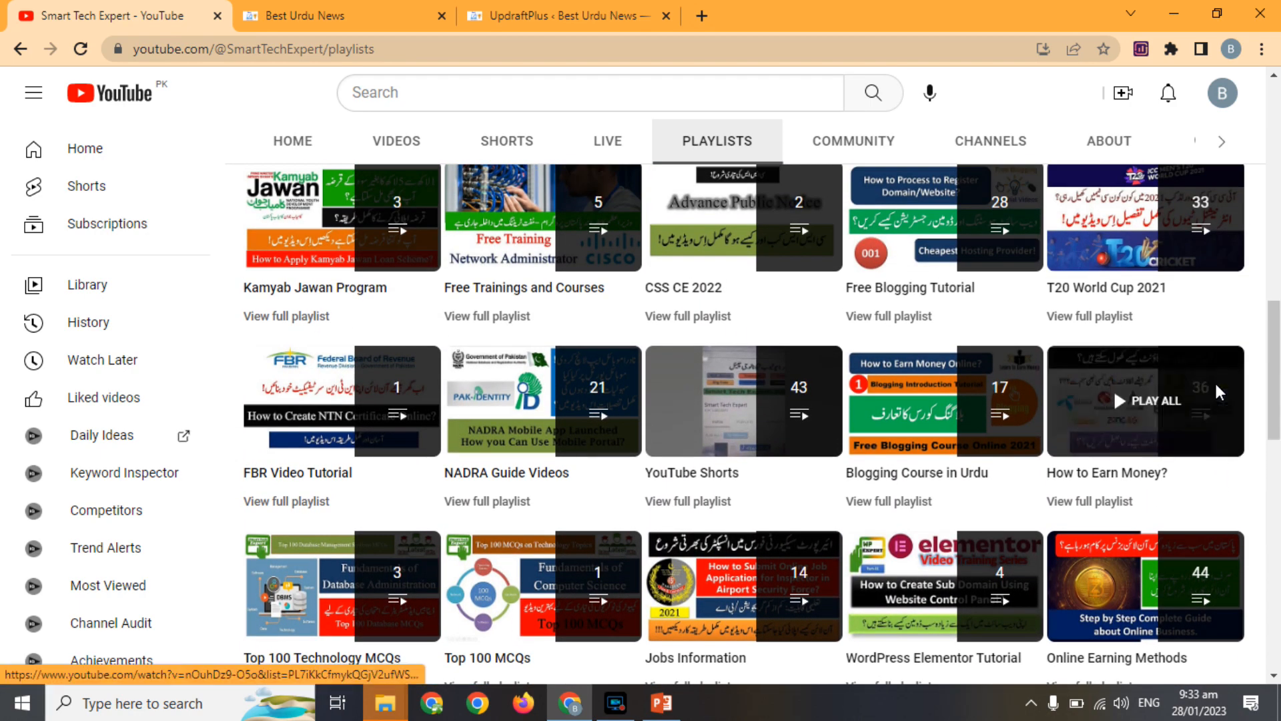